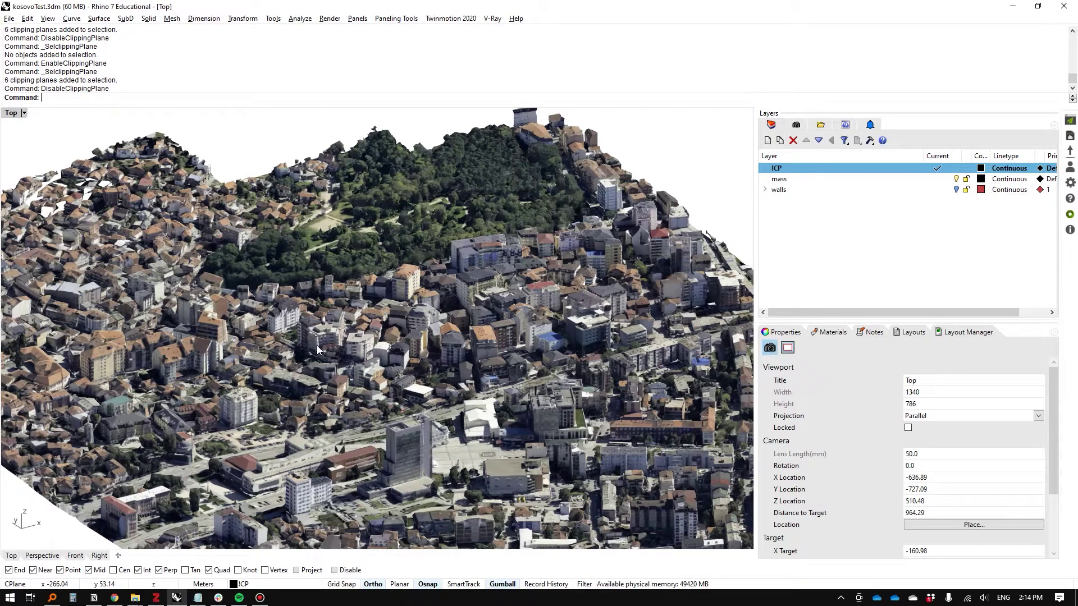
Step: Toggle the six clipping planes around the city model and set the Top viewport's display mode to Shaded
key("F4")
left_click(299, 241)
right_click_drag(317, 340, 335, 379)
key("F12")
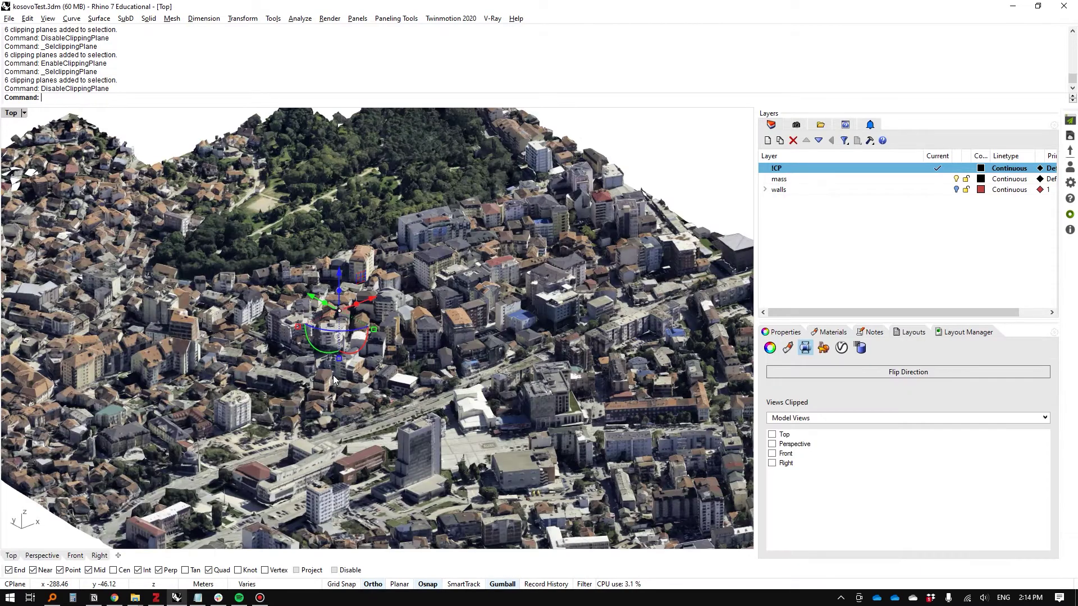
key("F12")
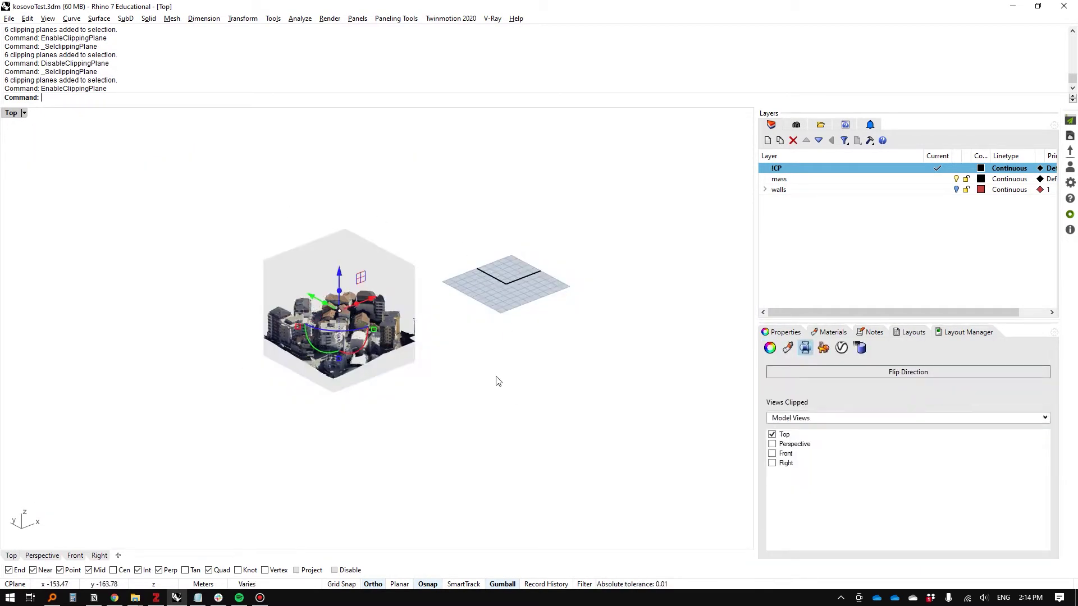
key("F12")
key("ctrl+alt+s")
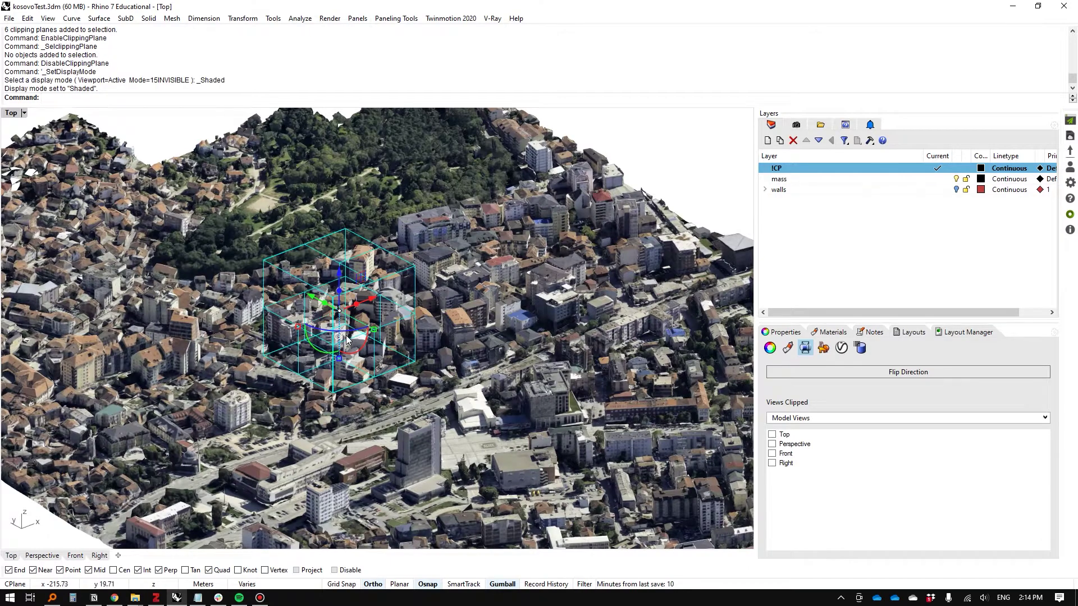
Step: Enable the clipping planes so that the Top viewport shows only the city area inside the clipping box
key("Escape")
scroll(314, 287, "up", 2)
left_click(335, 299)
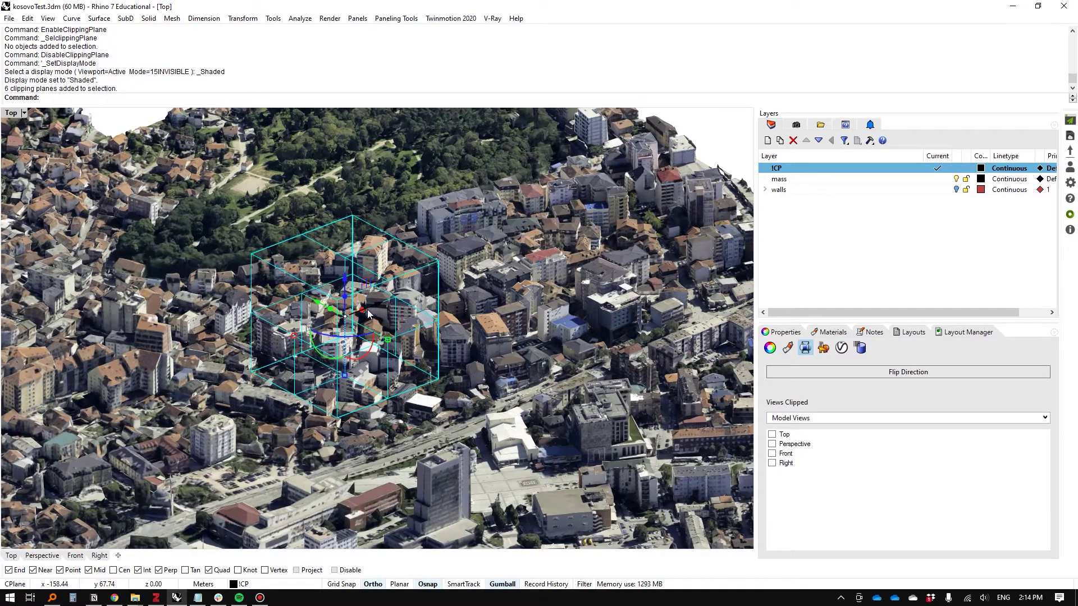
scroll(368, 312, "down", 2)
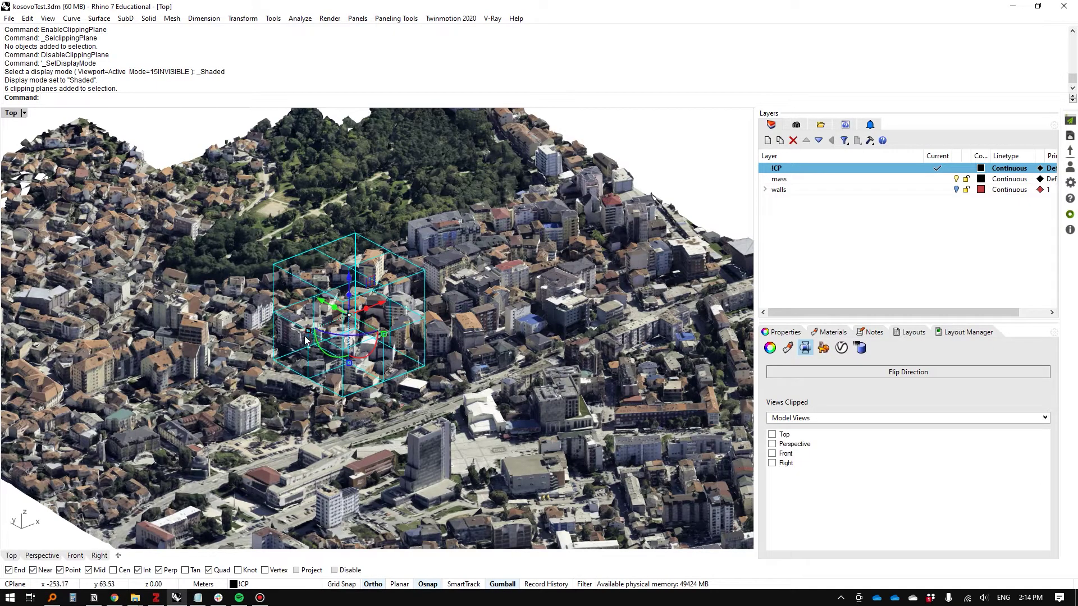
key("Return")
key("F5")
left_click(219, 301)
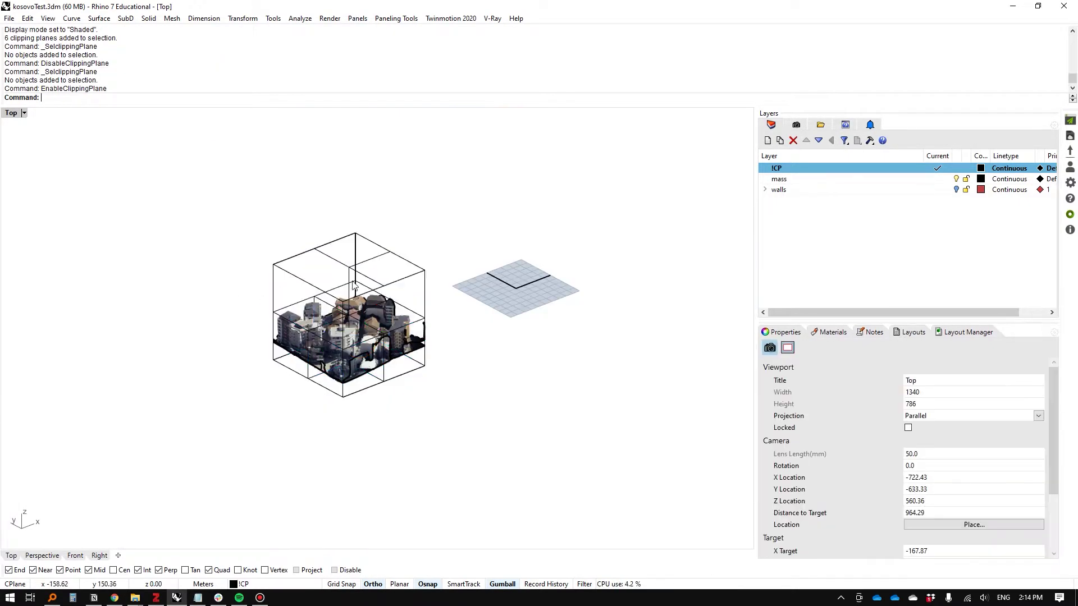
Step: Stretch the clipping box horizontally in both directions to include more of the surrounding buildings
scroll(368, 301, "up", 8)
left_click(353, 237)
scroll(416, 286, "down", 6)
right_click_drag(415, 287, 328, 280)
left_click_drag(442, 349, 365, 353)
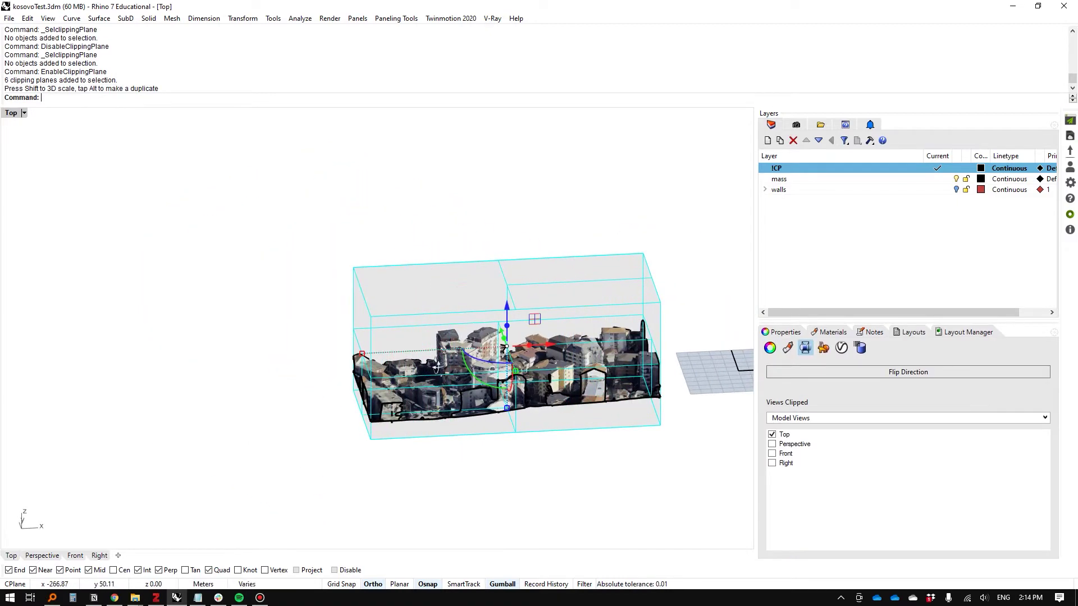
right_click_drag(270, 341, 358, 344)
left_click_drag(349, 325, 383, 333)
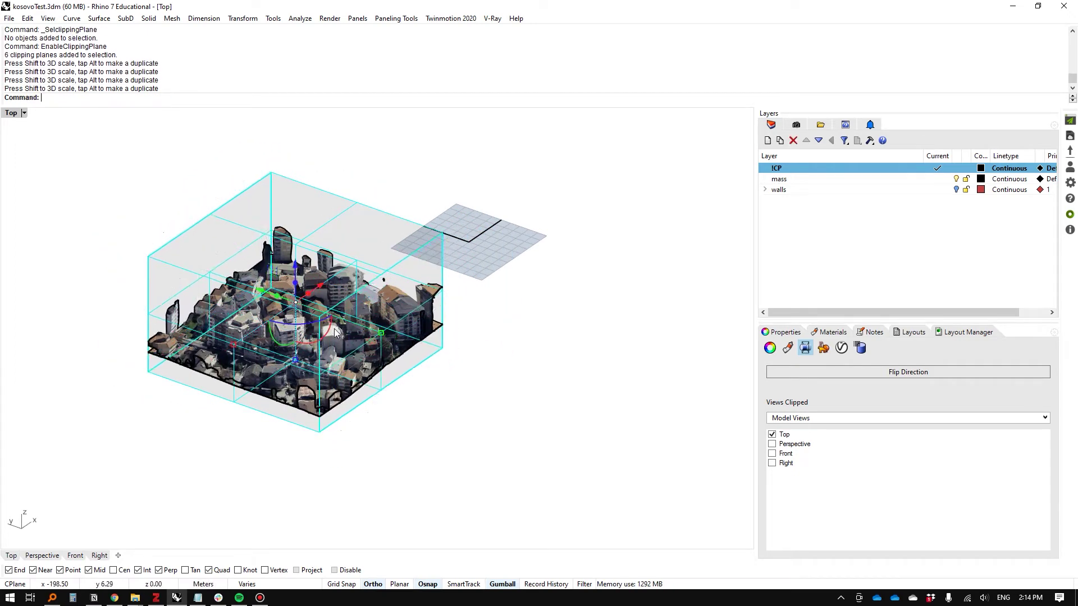
Step: Delete the existing clipping box around the city model
left_click(482, 307)
scroll(482, 307, "down", 4)
right_click_drag(437, 309, 341, 311)
right_click_drag(496, 291, 326, 312, "shift")
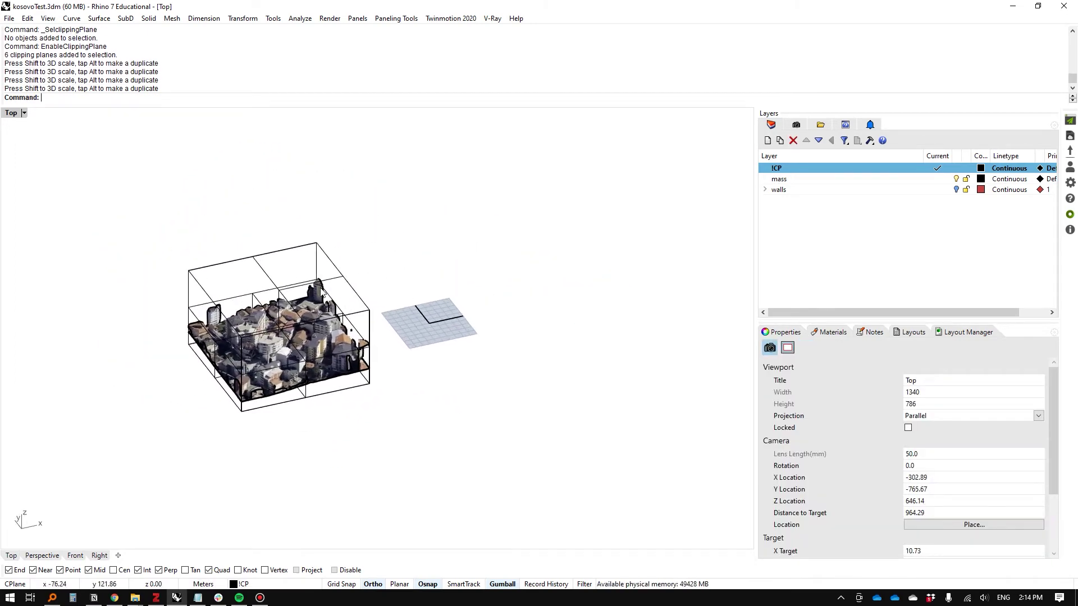
left_click(322, 250)
key("Delete")
Step: Draw a square clipping plane in the empty area beside the city model in the Top view
type("t")
key("space")
right_click_drag(691, 155, 474, 214)
right_click_drag(544, 299, 556, 342)
type("Cli")
key("Return")
left_click(551, 330)
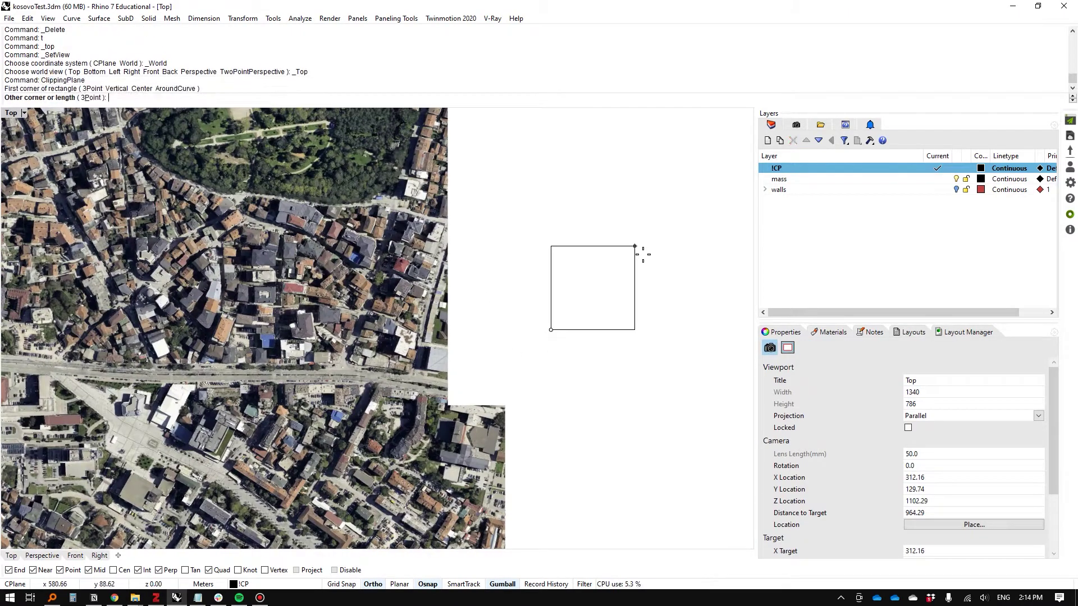
left_click(630, 251)
right_click_drag(592, 332, 438, 419)
right_click_drag(439, 369, 446, 298, "ctrl+shift")
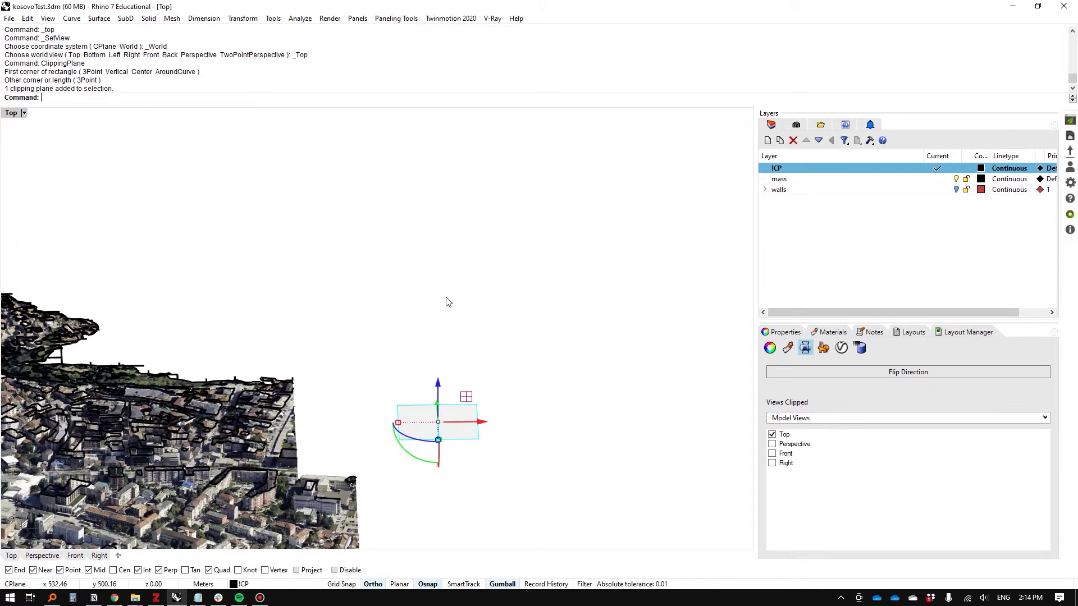
Step: Duplicate and rotate the clipping plane in the Front view to form four sides of a box
type("f")
key("Return")
left_click_drag(407, 432, 466, 441)
left_click_drag(417, 373, 356, 434)
left_click_drag(456, 473, 432, 444)
right_click_drag(381, 448, 368, 341)
left_click_drag(384, 370, 178, 377)
left_click(511, 287)
right_click_drag(452, 348, 440, 424, "ctrl+shift")
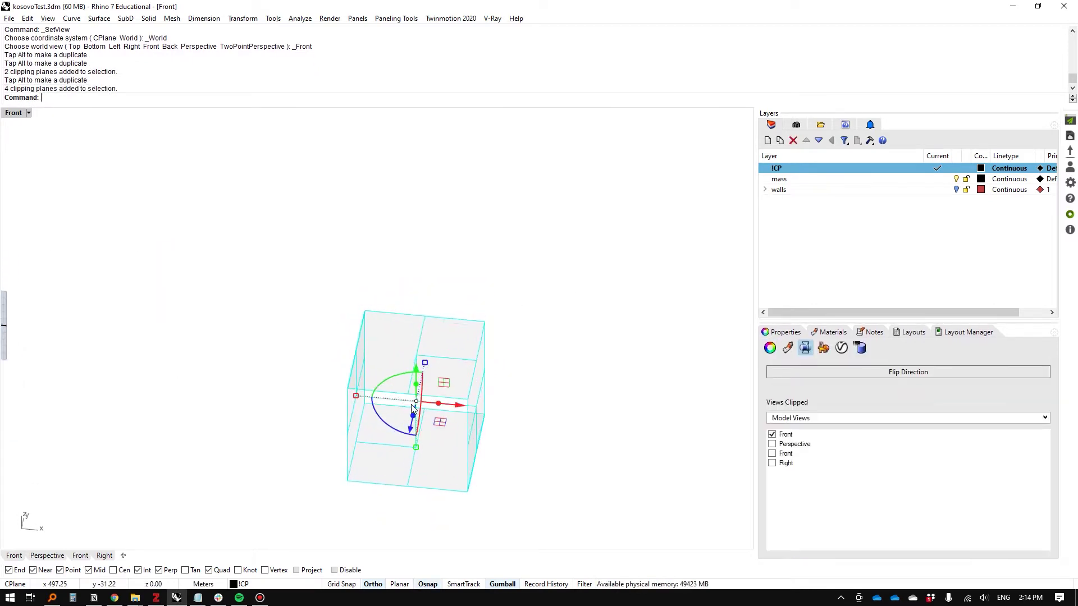
Step: Select two opposite clipping planes and rotate a duplicate of them in the Top view to close the box's two open sides
left_click(499, 370)
right_click_drag(481, 373, 494, 306, "ctrl+shift")
left_click_drag(528, 337, 329, 401)
key("ctrl+shift+g")
key("ctrl+shift+g")
left_click(329, 402)
left_click_drag(532, 338, 198, 383)
left_click(536, 341)
left_click(489, 339)
left_click(367, 329, "shift")
type("t")
key("Return")
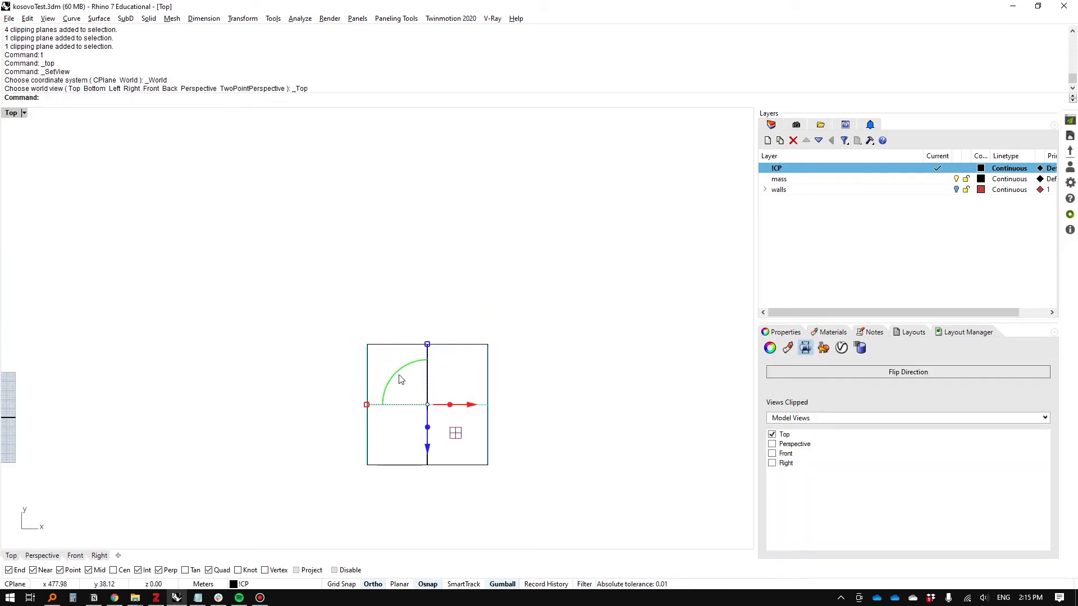
left_click_drag(396, 374, 389, 465)
Step: Group the six clipping planes and move the box over the city model, raising it around the buildings
left_click_drag(548, 299, 301, 369)
type("g")
key("Return")
mouse_move(302, 369)
right_mouse_down("ctrl+shift")
mouse_move(335, 317)
mouse_move(297, 385)
right_mouse_up("ctrl+shift")
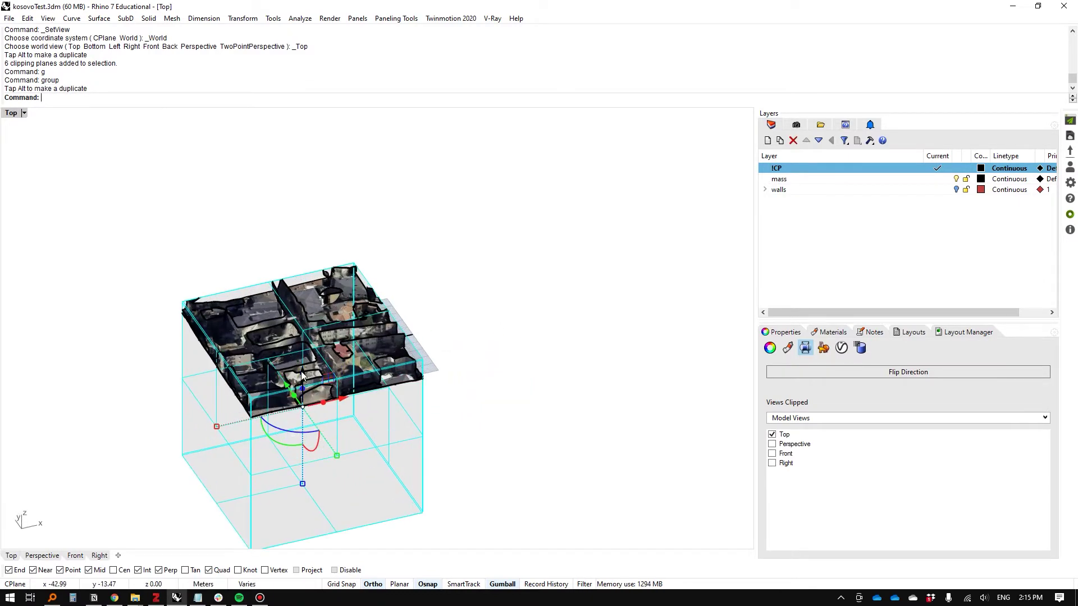
left_click_drag(302, 373, 302, 297)
right_click_drag(302, 297, 320, 270, "ctrl+shift")
Step: Scale the grouped clipping box along both horizontal directions to adjust how much of the city it reveals
left_click_drag(234, 335, 123, 360)
right_click_drag(235, 348, 342, 331, "ctrl+shift")
left_click_drag(439, 332, 589, 347)
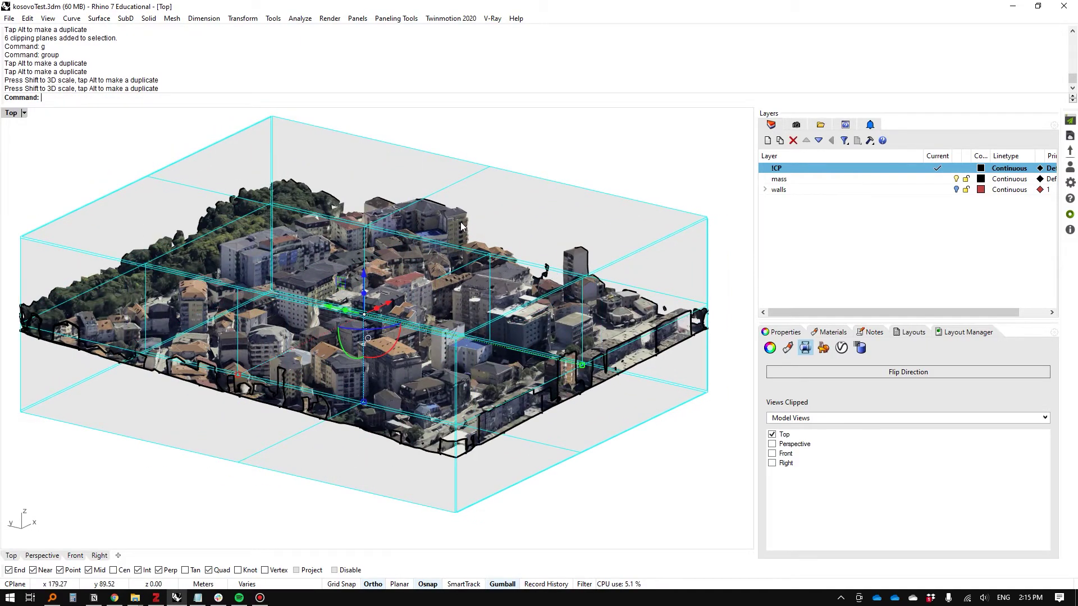
right_click_drag(404, 301, 325, 362, "ctrl+shift")
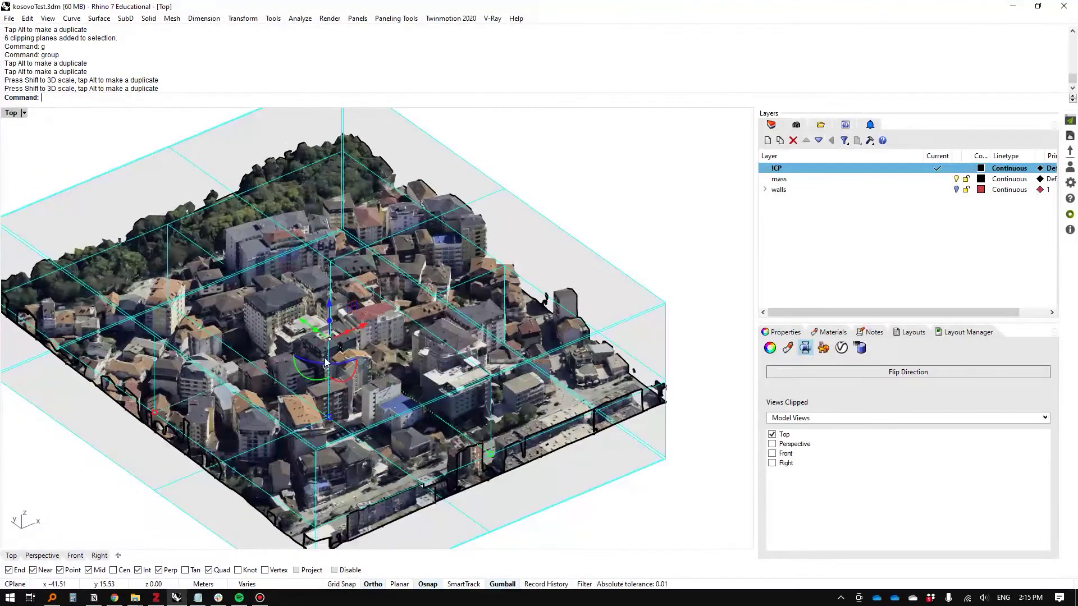
scroll(325, 362, "down", 2)
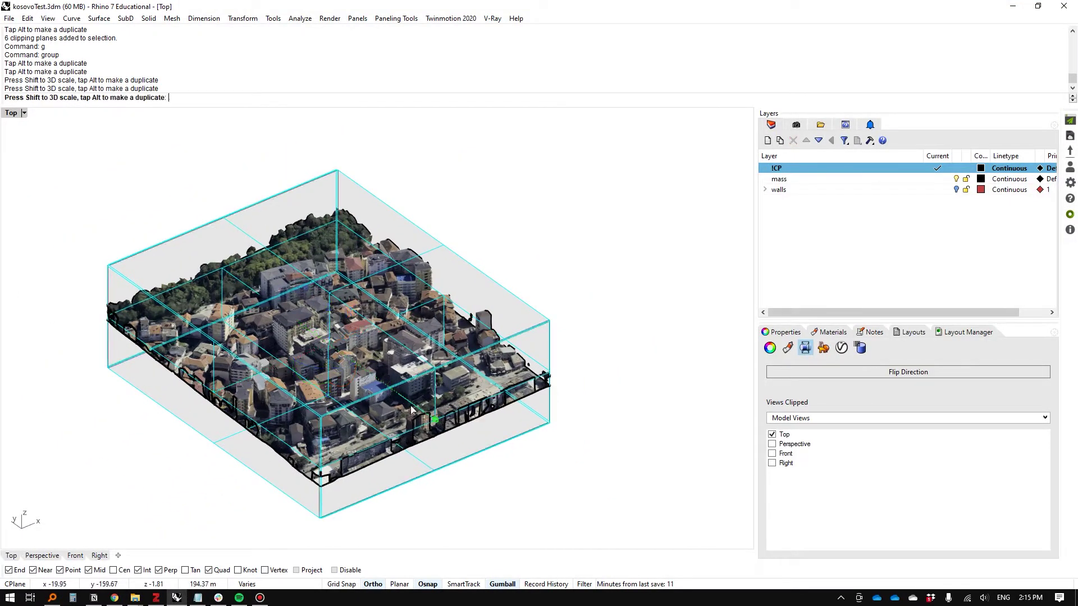
left_click_drag(435, 418, 382, 396)
left_click_drag(218, 396, 469, 444)
Step: Duplicate the clipping box and place the copy beside the original, clear of its volume
right_click_drag(618, 339, 500, 236)
left_click_drag(411, 348, 586, 268)
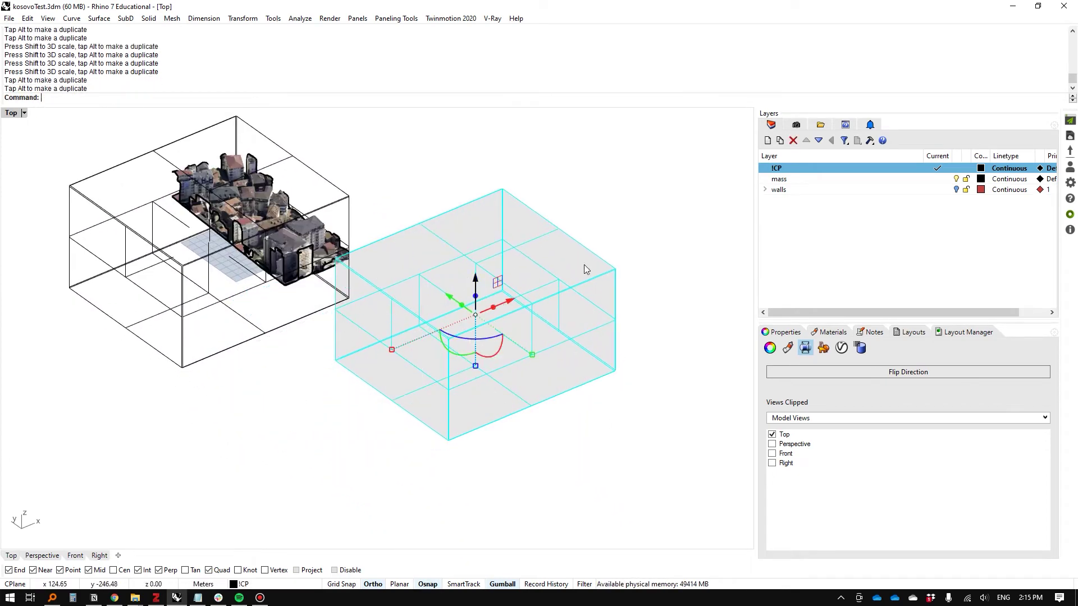
key("Escape")
right_click_drag(391, 337, 519, 241, "ctrl+shift")
left_click(503, 259)
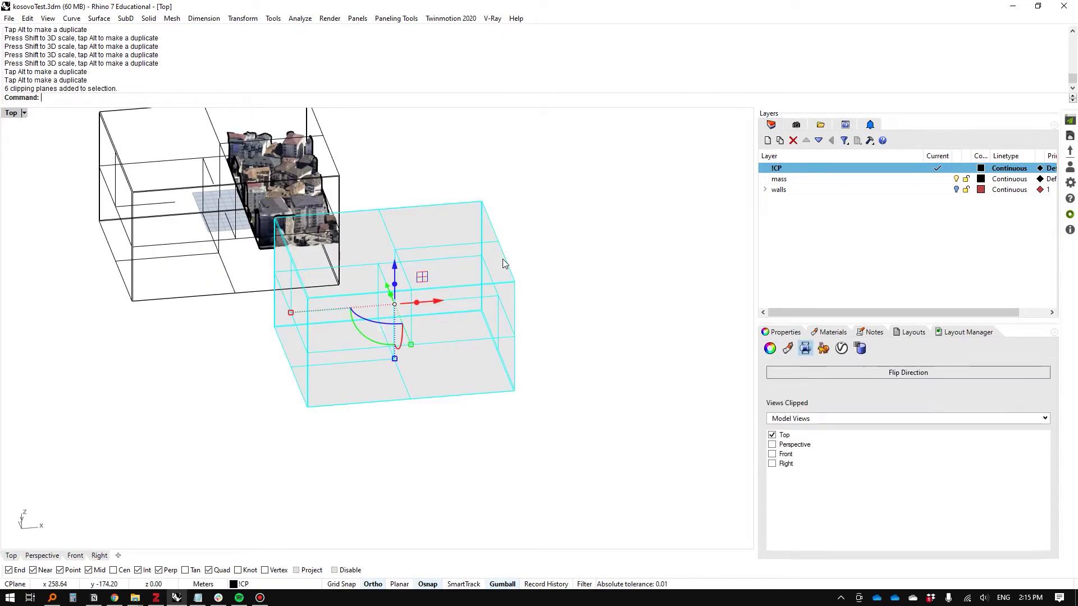
left_click(662, 342)
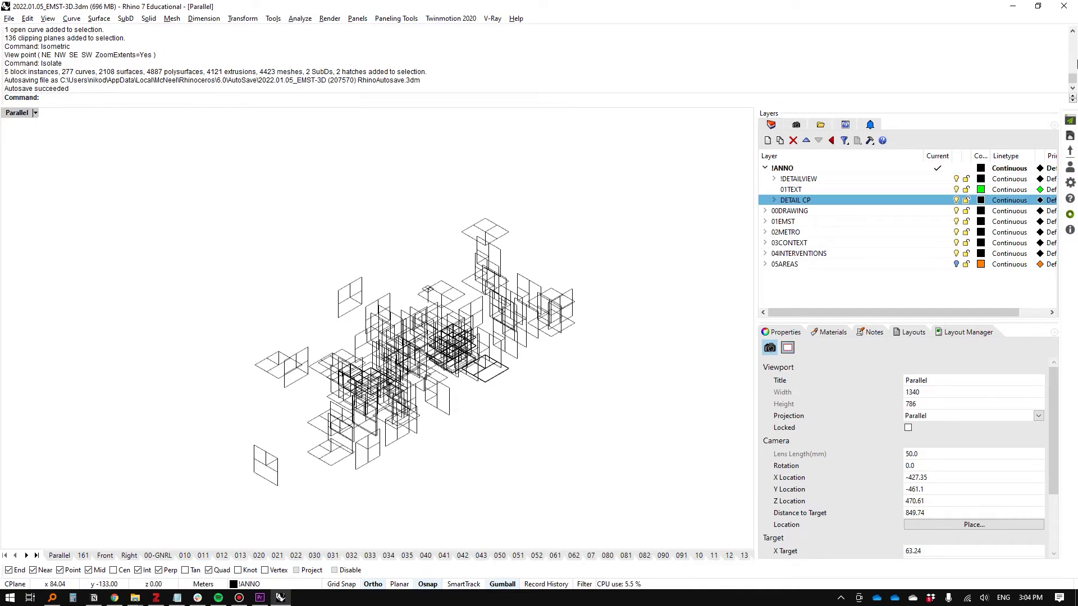
Step: Undo the isolation of the clipping planes in the EMST-3D model and open layout 010 to inspect the entrance view
key("ctrl+z")
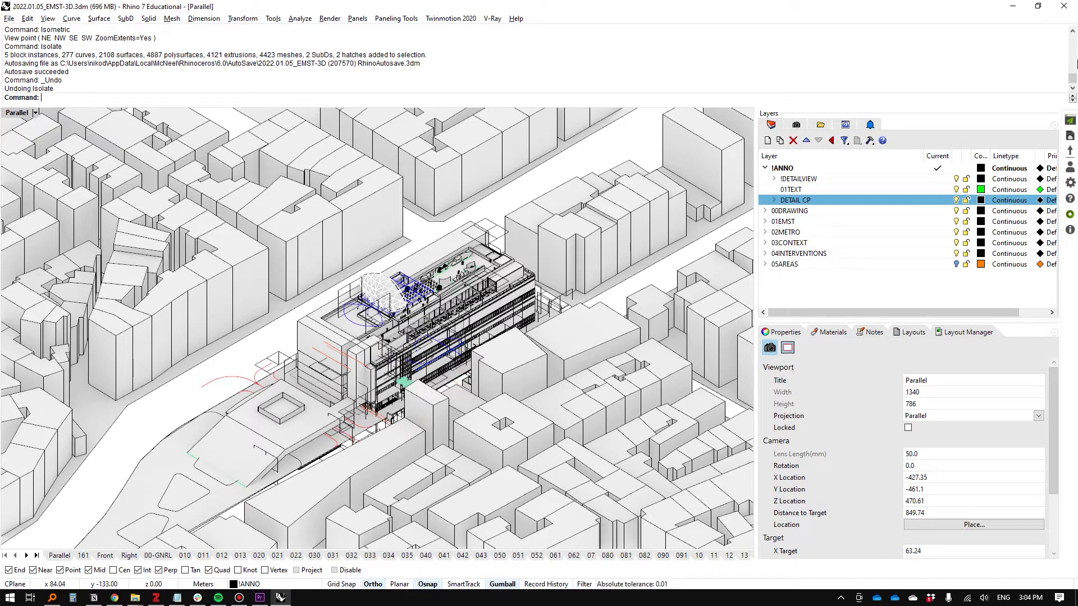
left_click(184, 556)
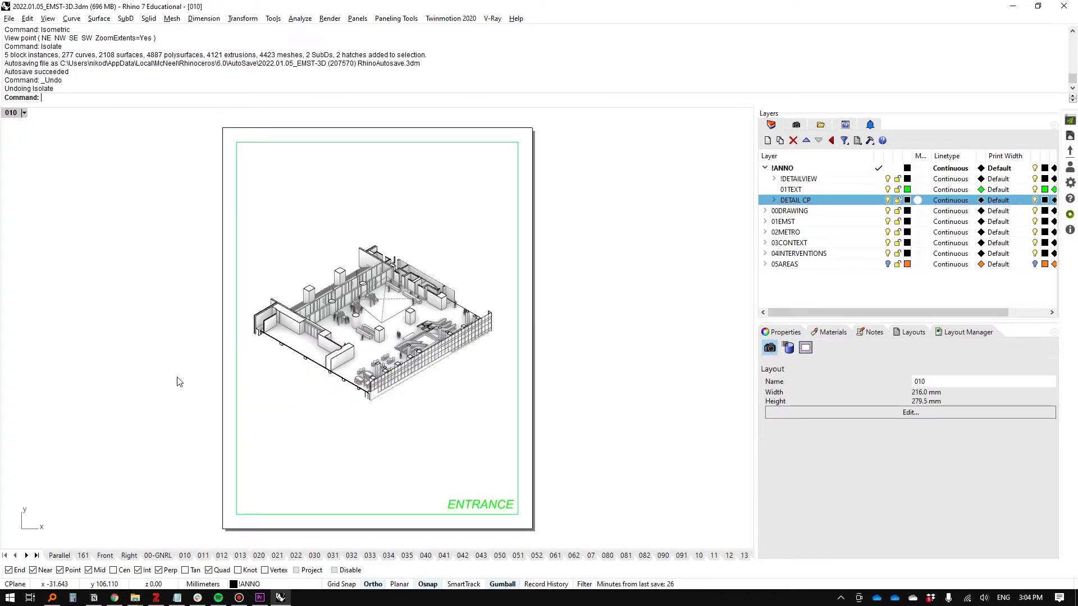
scroll(322, 382, "up", 8)
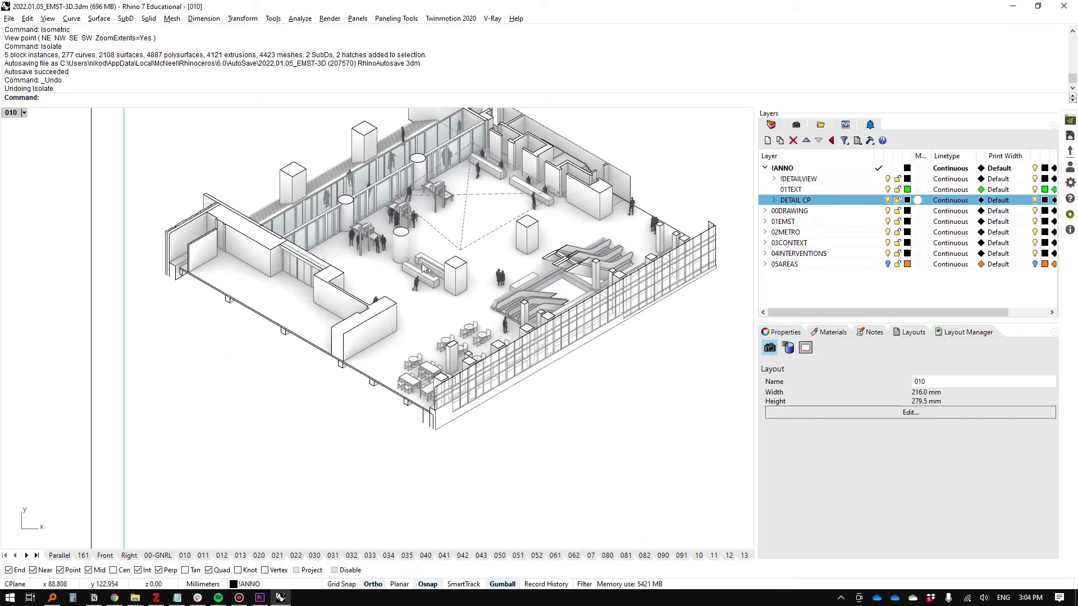
right_click_drag(376, 301, 339, 325)
Step: Page through the layout sheets from 011 onward to examine the clipped axonometric, section and site views
key("ctrl+Tab")
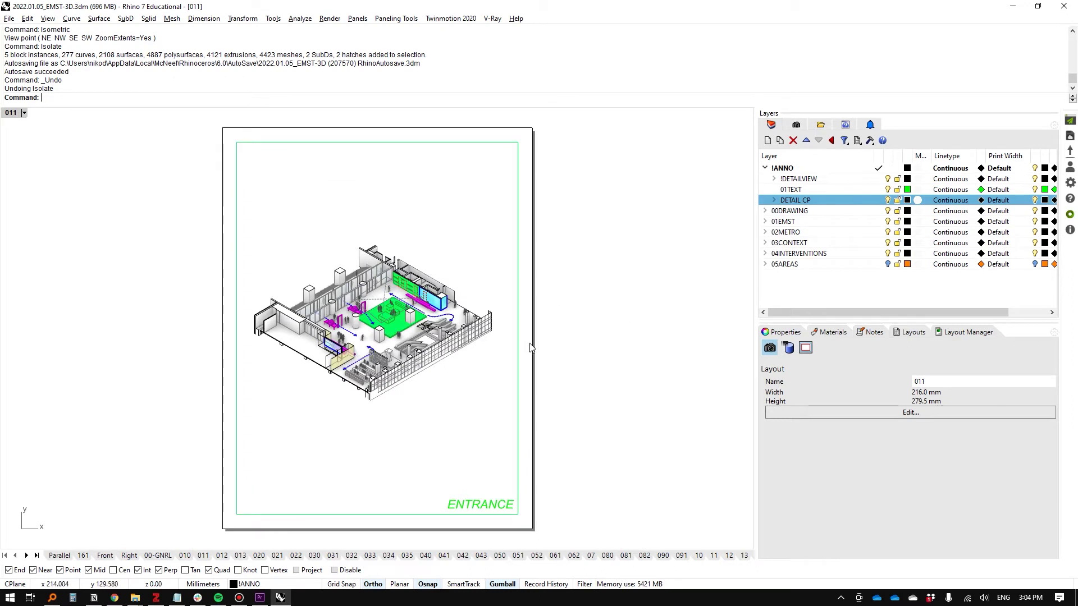
key("ctrl+Tab")
key("ctrl+Tab")
key("ctrl+Tab")
key("ctrl+Tab")
key("ctrl+Tab")
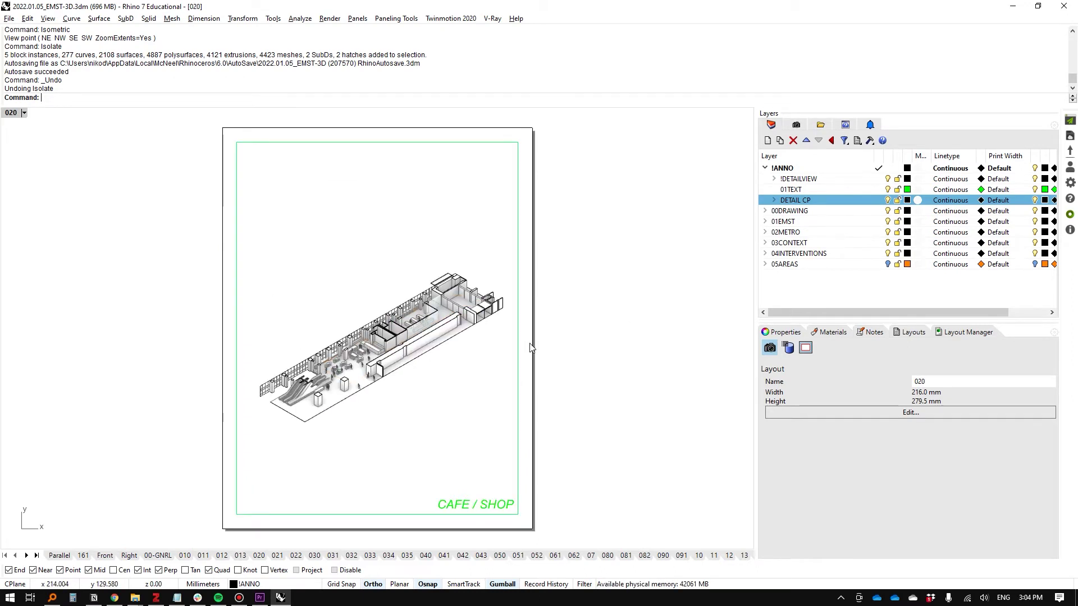
key("ctrl+Tab")
key("ctrl+Tab")
key("ctrl+Tab")
key("ctrl+Tab")
key("ctrl+Tab")
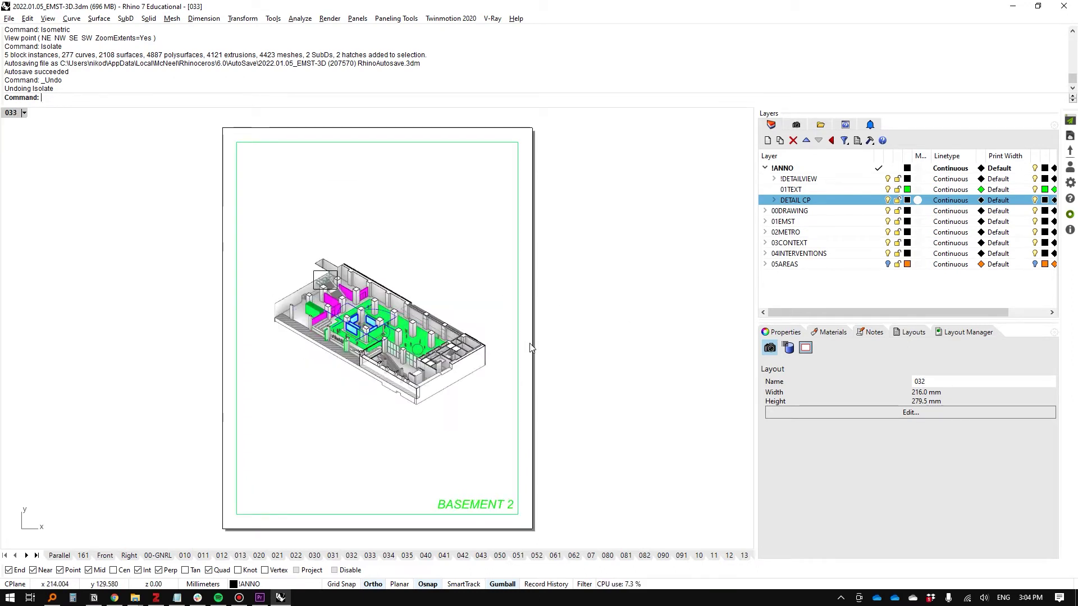
key("ctrl+Tab")
key("ctrl+Tab")
key("ctrl+Tab")
key("ctrl+Tab")
key("ctrl+Tab")
key("ctrl+Tab")
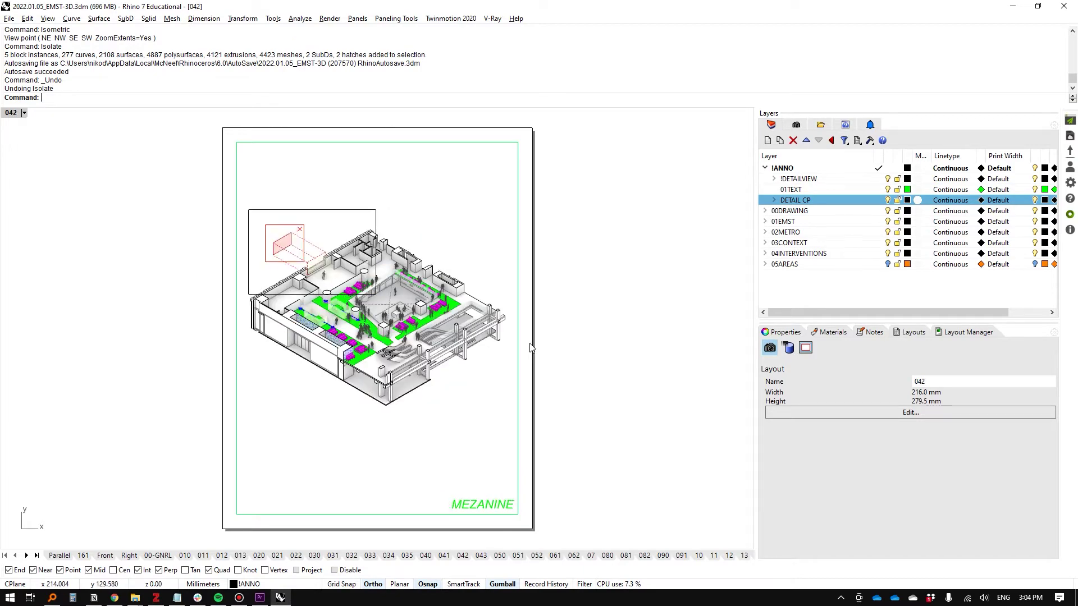
key("ctrl+Tab")
key("ctrl+Tab")
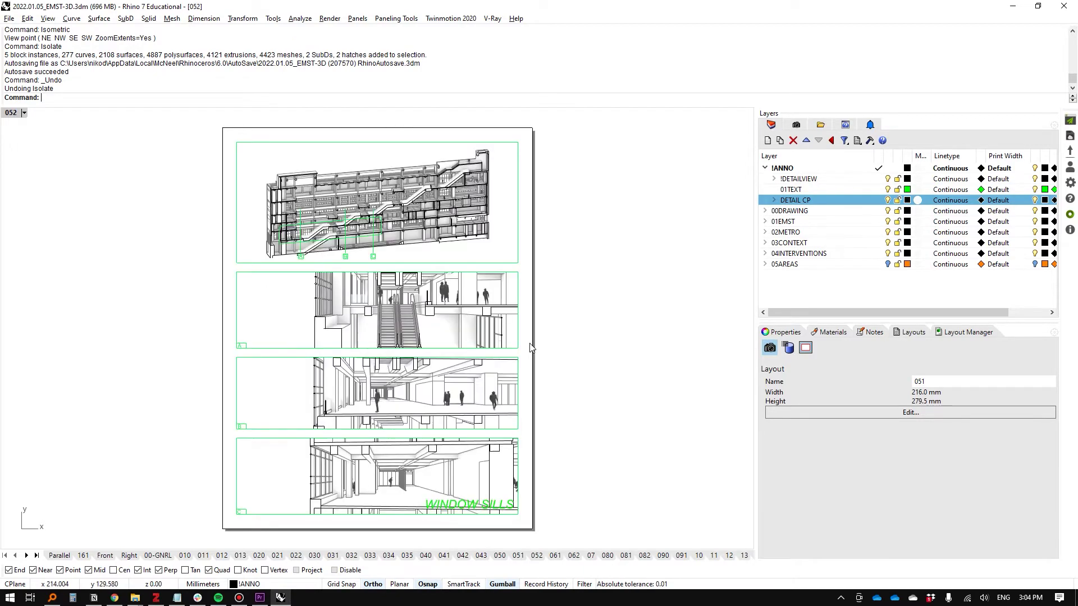
key("ctrl+Tab")
key("ctrl+Tab")
key("ctrl+Tab")
key("ctrl+Tab")
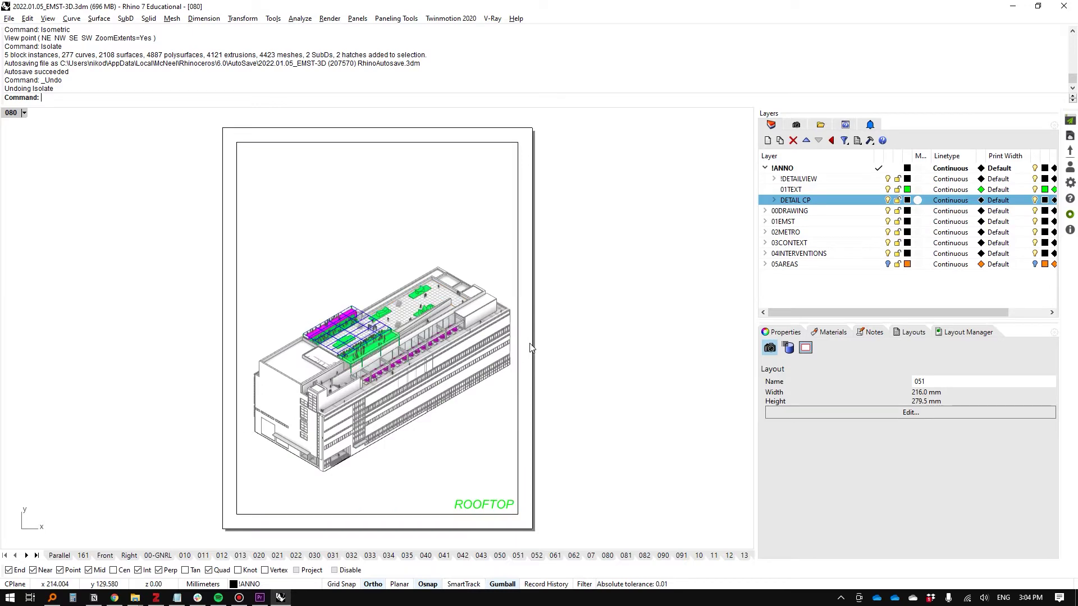
key("ctrl+Tab")
key("ctrl+Tab")
key("ctrl+Tab")
key("ctrl+Tab")
key("ctrl+Tab")
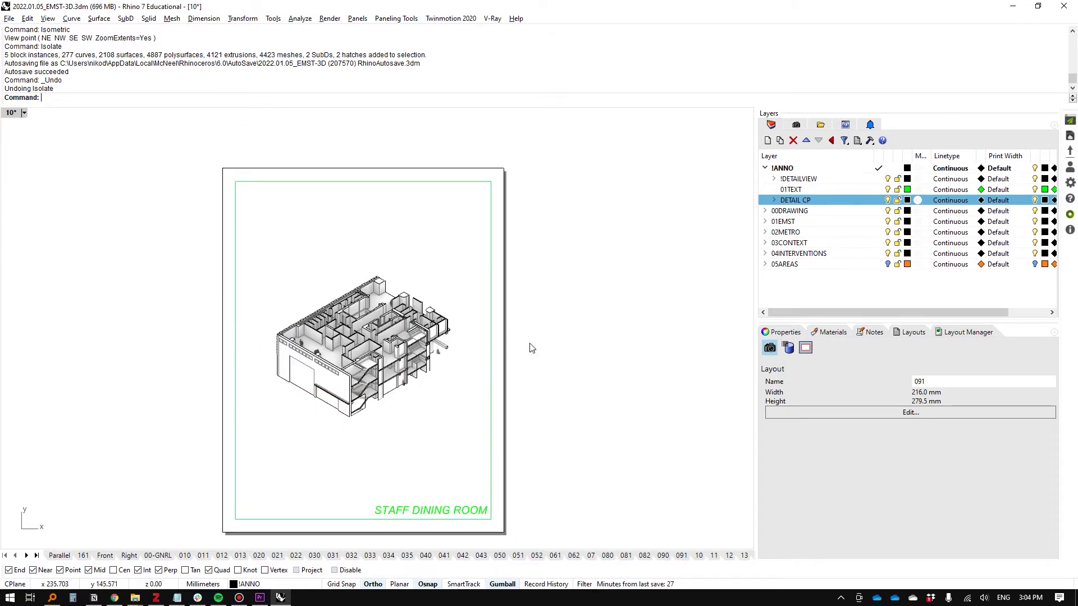
key("ctrl+Tab")
key("ctrl+Tab")
key("ctrl+Tab")
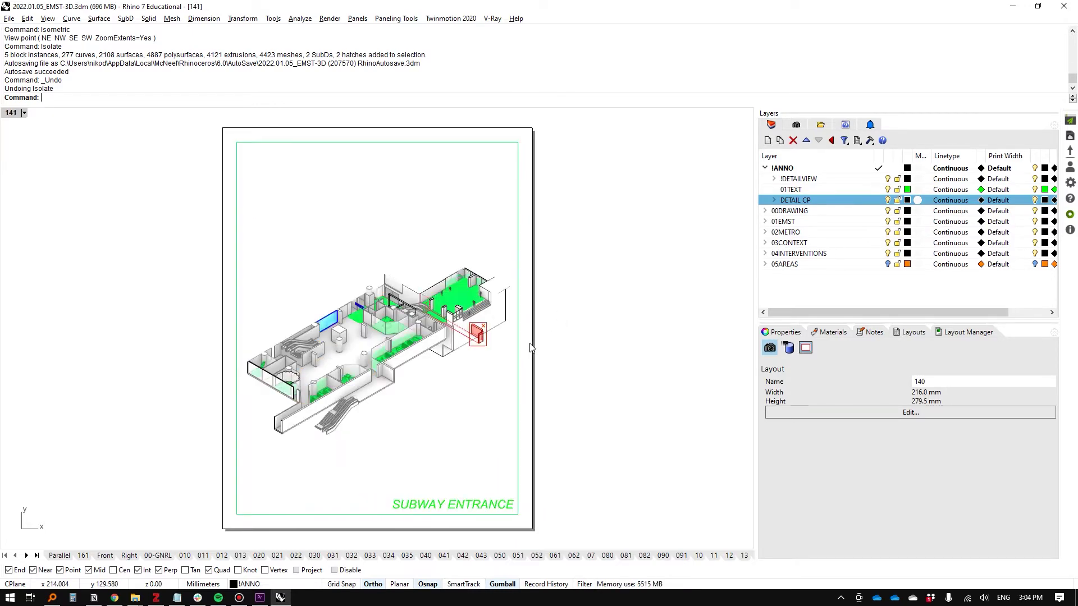
key("ctrl+Tab")
key("ctrl+Tab")
key("ctrl+Tab")
key("ctrl+Tab")
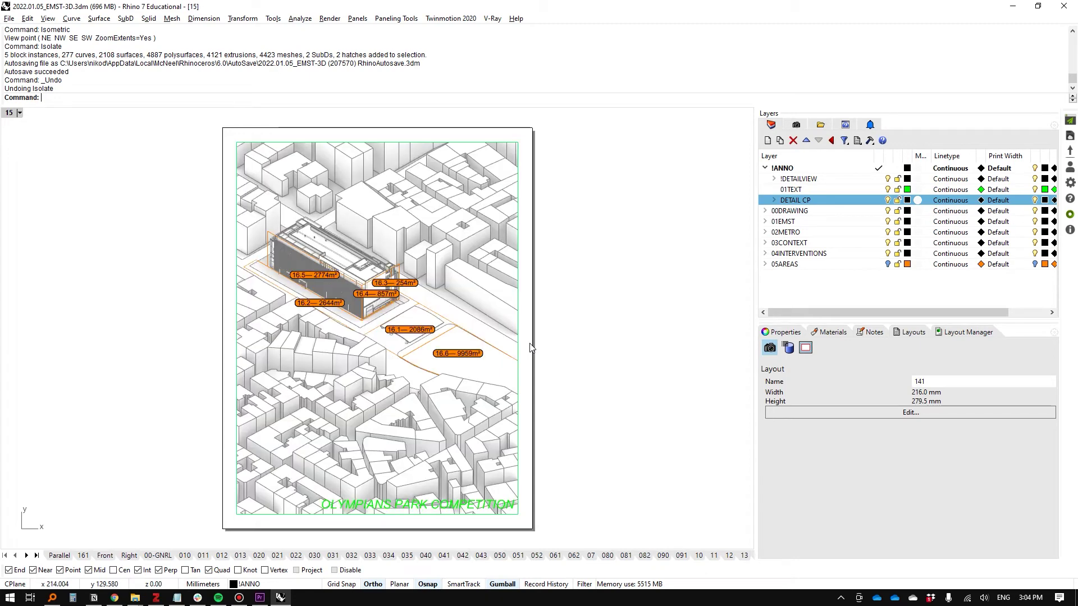
key("ctrl+Tab")
key("ctrl+Tab")
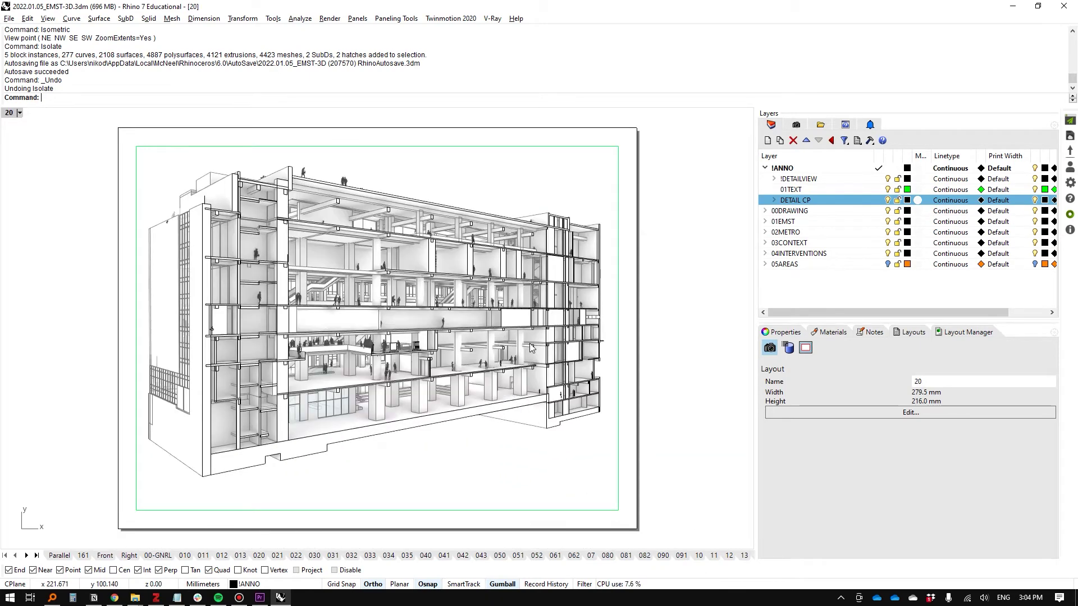
key("ctrl+Tab")
key("ctrl+Tab")
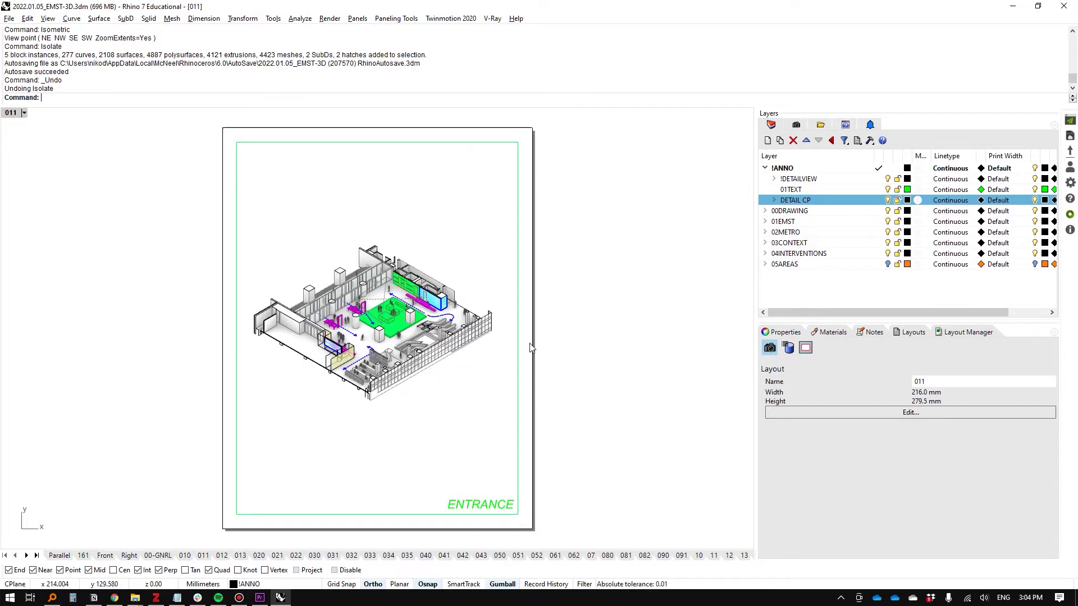
key("ctrl+Tab")
key("ctrl+Tab")
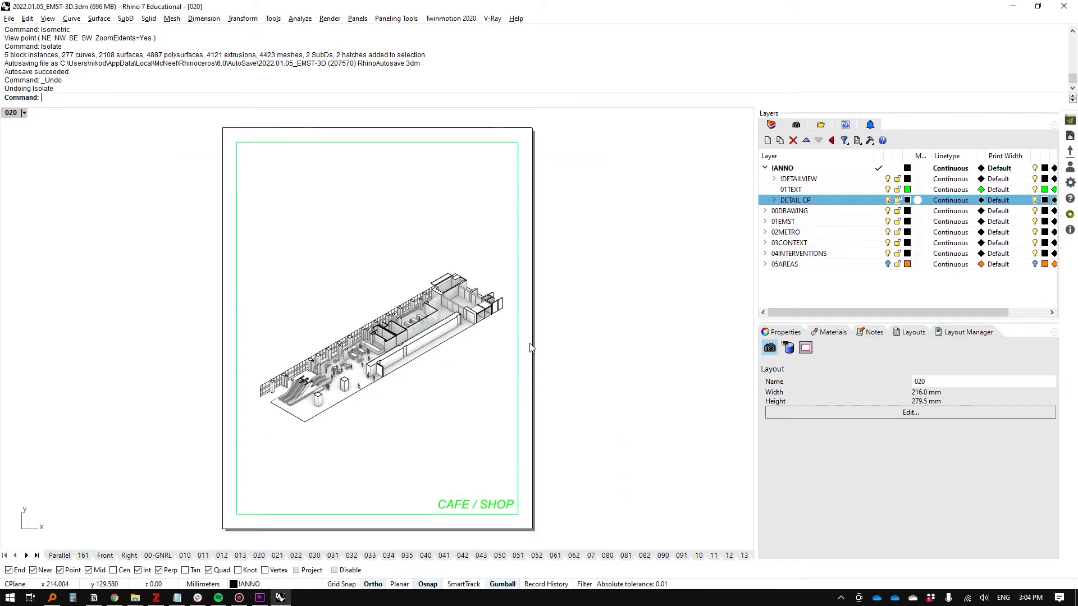
Step: Page through the layout sheets from 020 onward to examine the café/shop, basement and mezzanine axonometric views
key("ctrl+Tab")
key("ctrl+Tab")
key("ctrl+Tab")
key("ctrl+Tab")
key("ctrl+Tab")
key("ctrl+Tab")
key("ctrl+Tab")
key("ctrl+Tab")
key("ctrl+Tab")
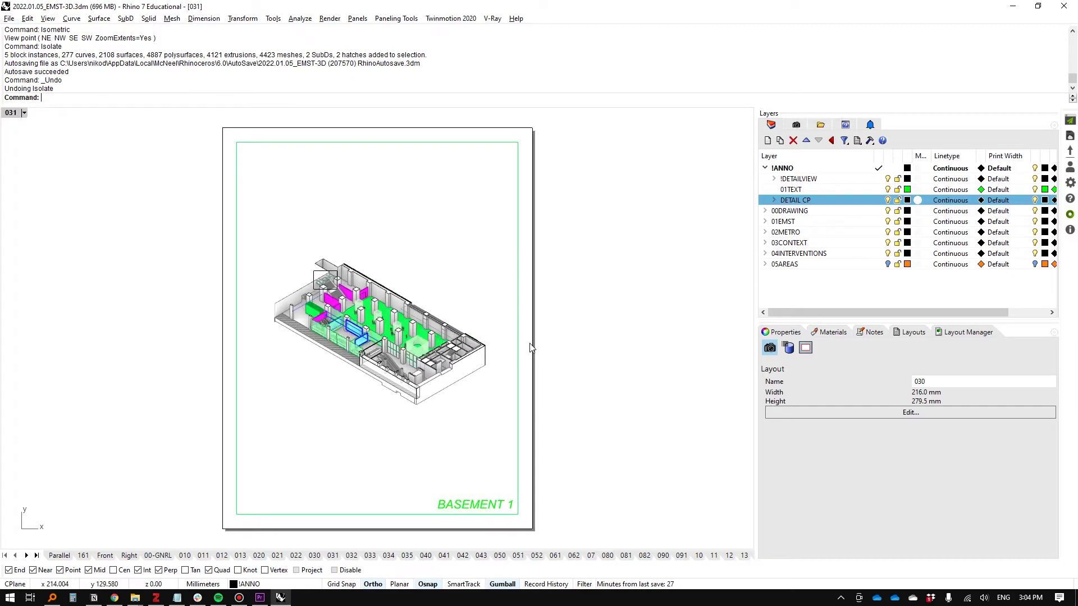
key("ctrl+Tab")
key("ctrl+Tab")
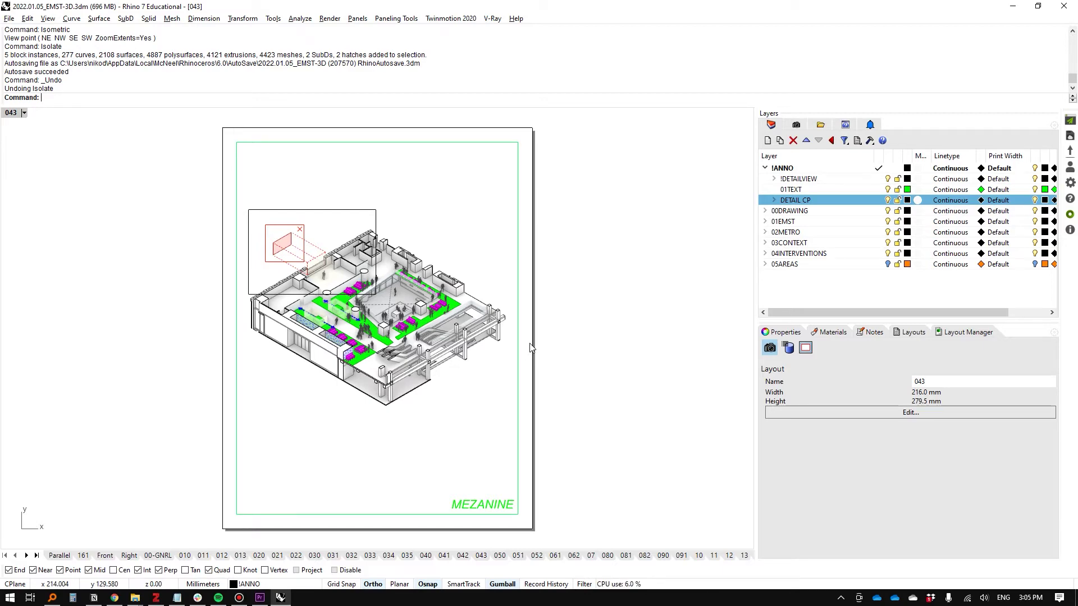
key("ctrl+Tab")
key("ctrl+Tab")
key("ctrl+Tab")
key("ctrl+Tab")
key("ctrl+Tab")
key("ctrl+Tab")
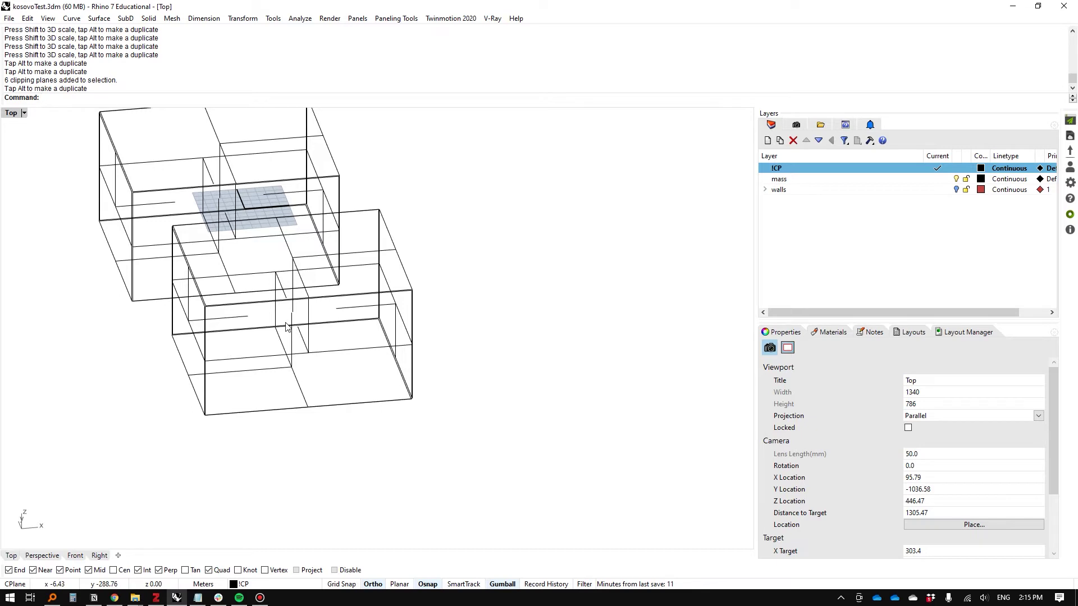
Step: In the kosovoTest model, create a layer named VP and make it the current layer
left_click(117, 556)
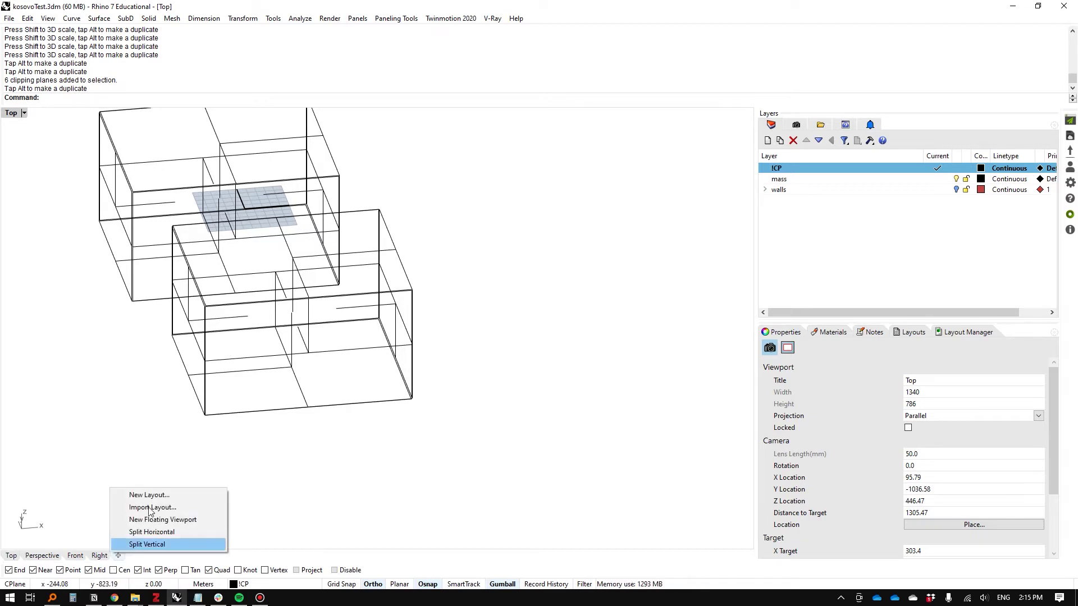
left_click(894, 239)
left_click(768, 141)
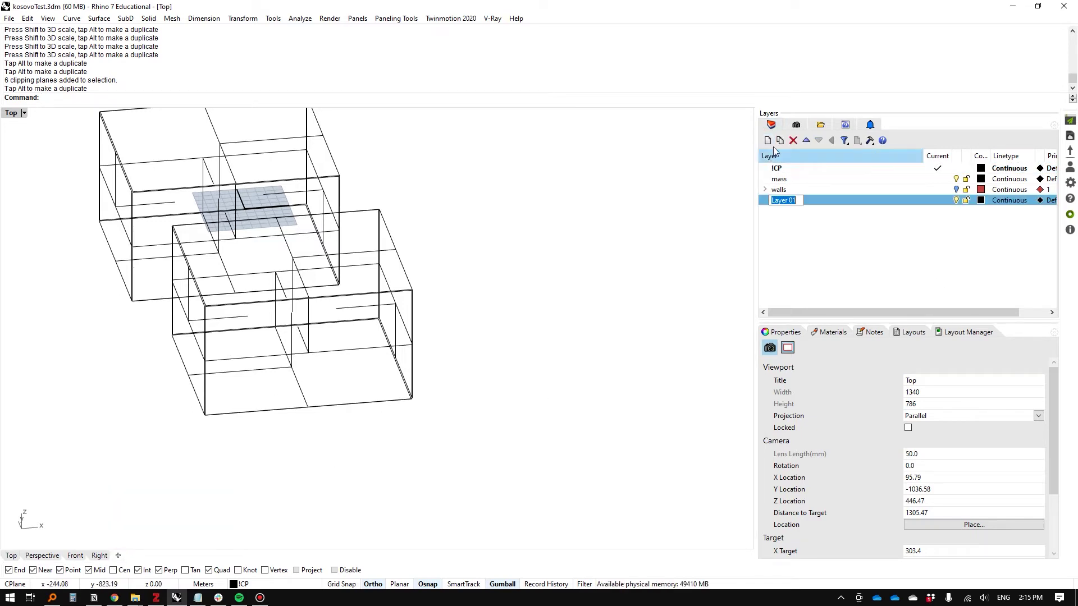
key("Return")
left_click(804, 192)
double_click(802, 199)
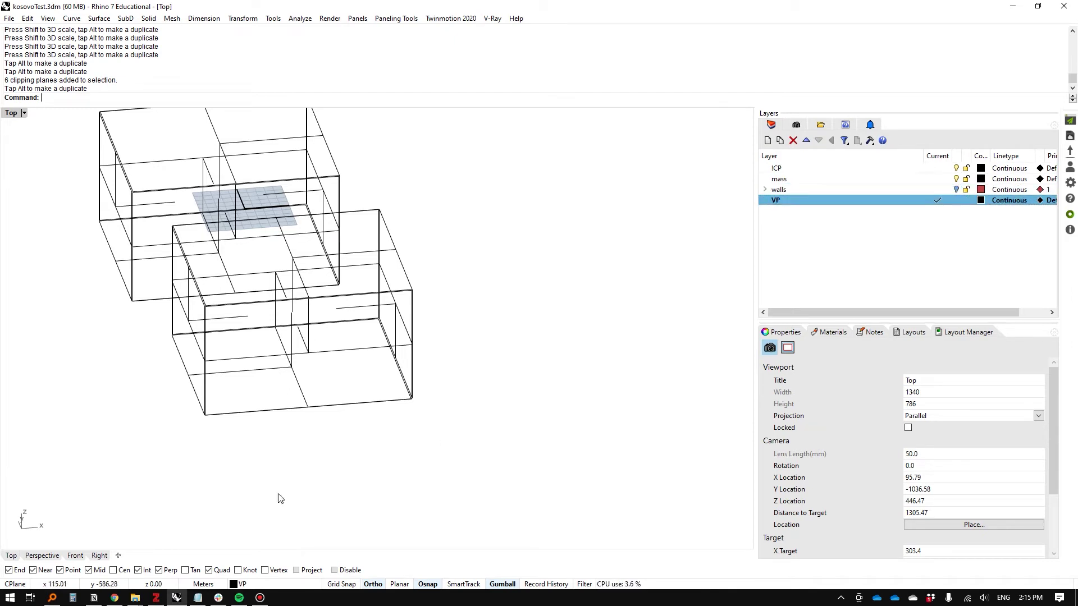
Step: Add a new landscape layout with a single detail and activate that detail for editing
left_click(118, 556)
left_click(150, 494)
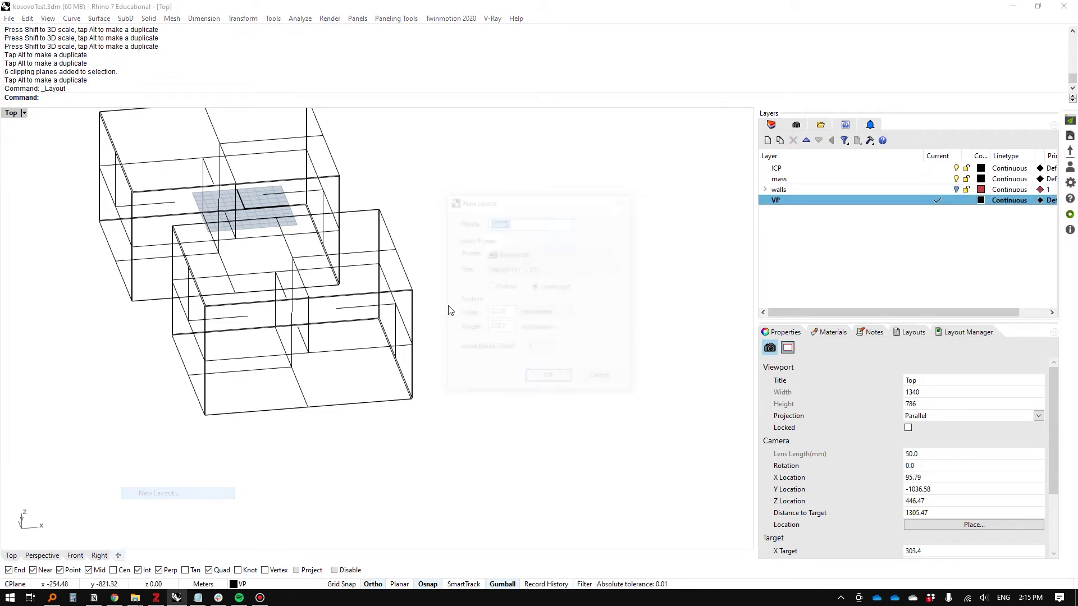
left_click(534, 383)
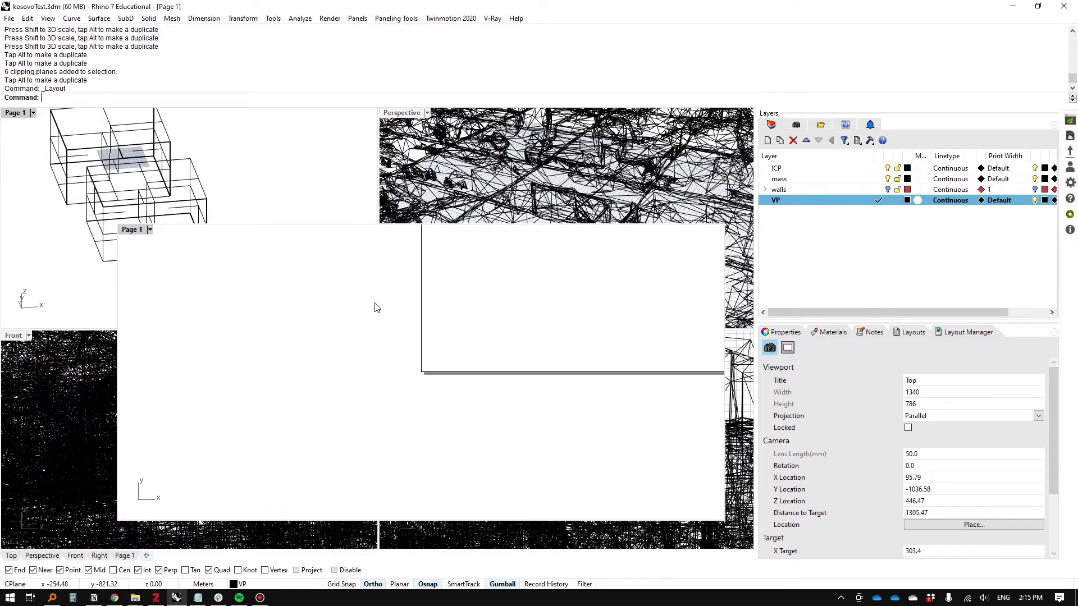
double_click(534, 330)
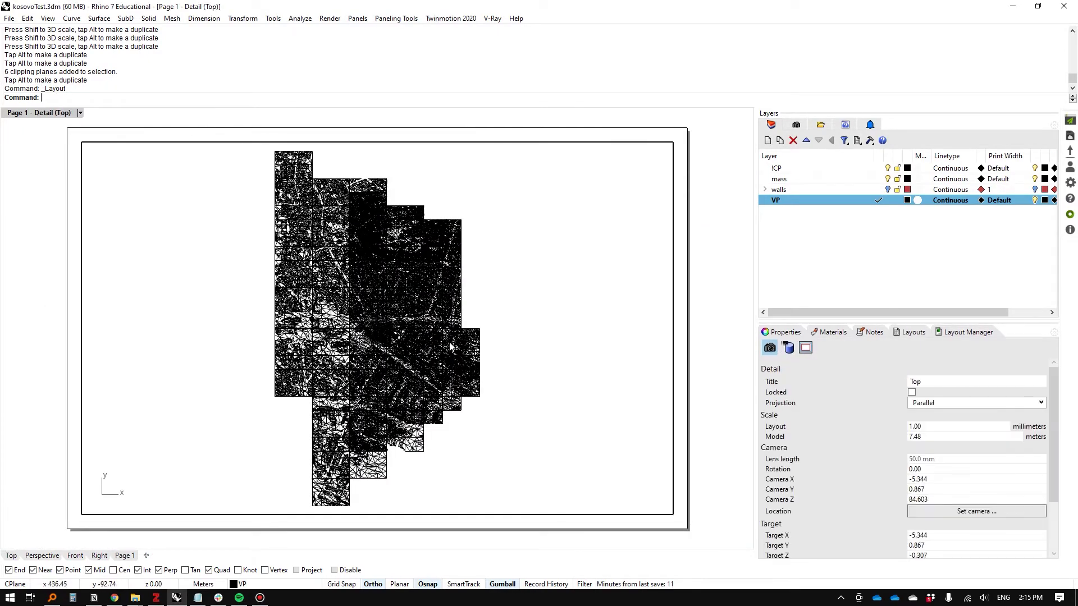
Step: Orbit the detail to an oblique aerial view of the city and set its display mode to Rendered
scroll(319, 358, "up", 4)
right_click_drag(345, 345, 282, 409)
right_click_drag(283, 409, 341, 274, "ctrl+shift")
key("ctrl+alt+r")
scroll(354, 301, "up", 6)
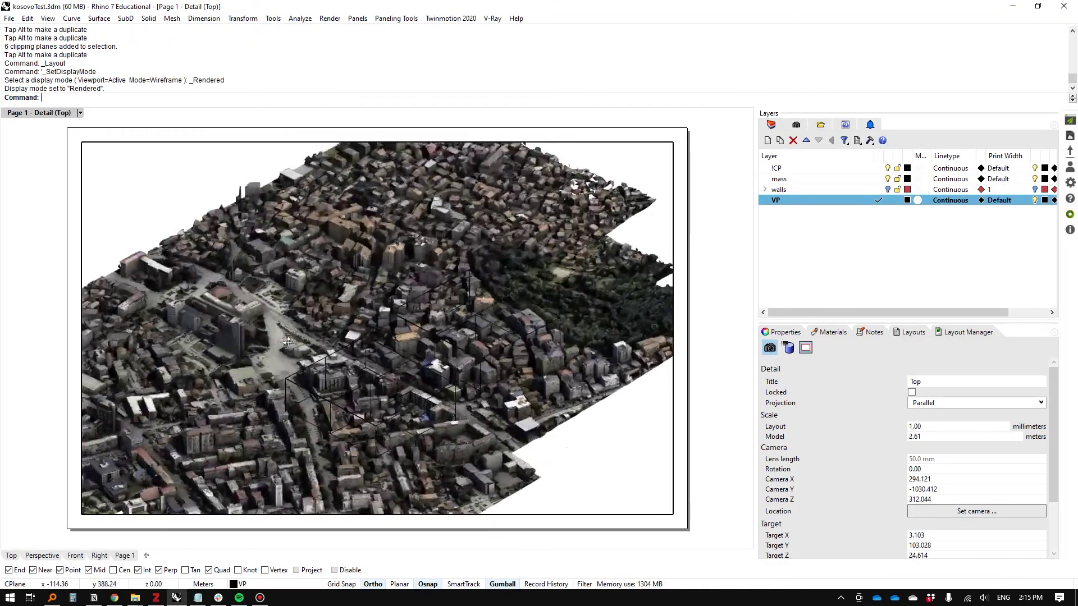
Step: Select the clipping box nearest the wooded area and rename the layout as zone1
left_click(393, 349)
right_click_drag(357, 322, 308, 346)
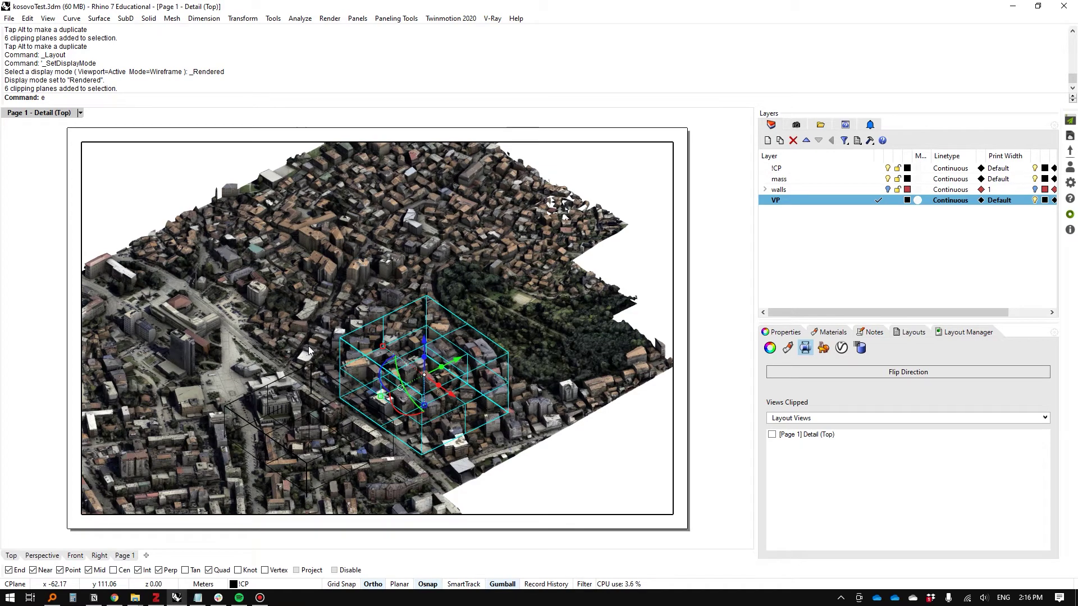
key("BackSpace")
right_click(124, 560)
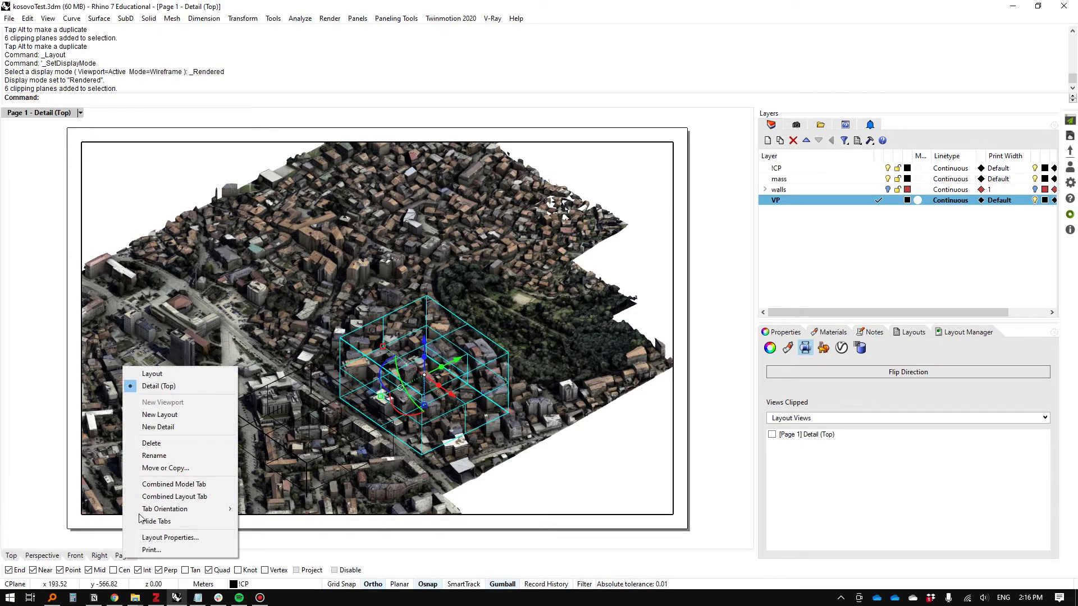
left_click(166, 457)
type("zone1")
key("Return")
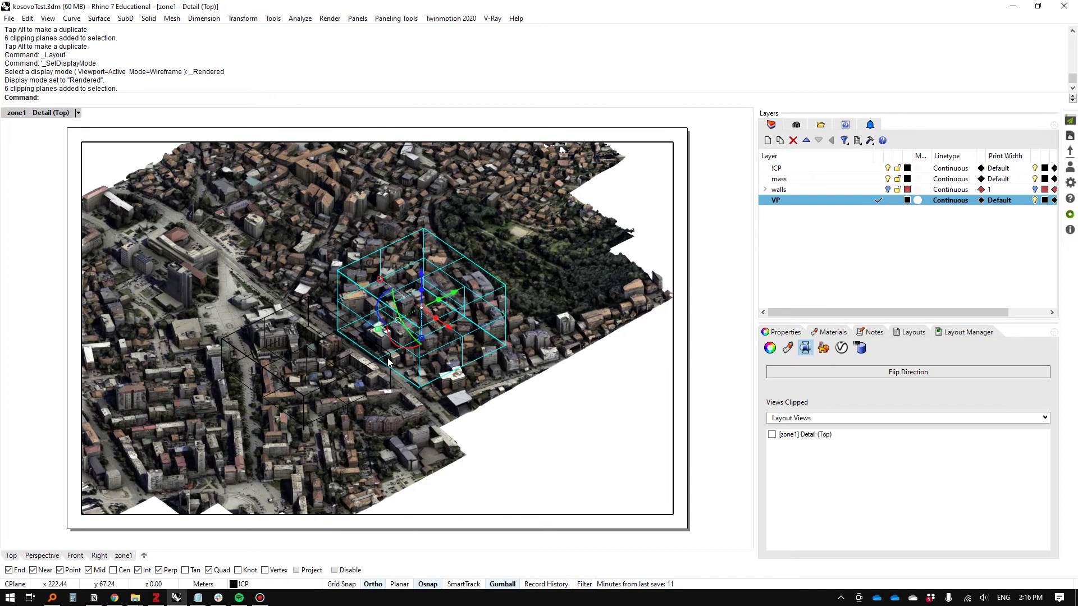
Step: Activate the selected clipping planes in the zone1 detail with EnableClippingPlane and reselect the box
type("EnableClippingPlane")
key("Return")
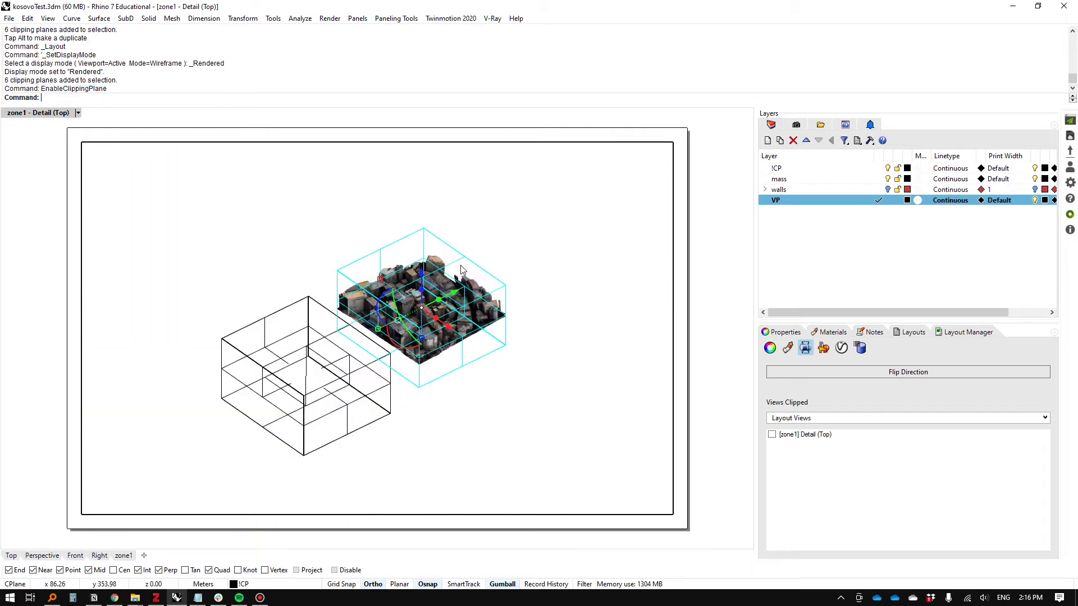
left_click(585, 246)
left_click(498, 280)
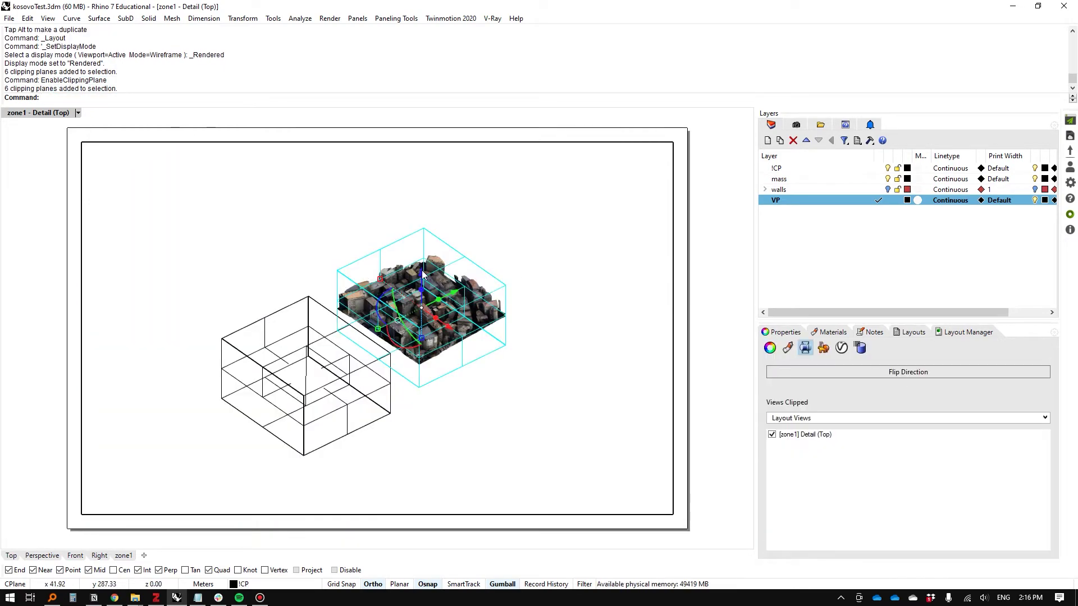
Step: Move the active clipping box slightly upward and inspect the clipped buildings up close
left_click_drag(422, 272, 429, 257)
left_click(575, 322)
right_click_drag(560, 321, 526, 323)
scroll(407, 313, "up", 12)
left_click(389, 219)
scroll(389, 219, "down", 8)
key("Escape")
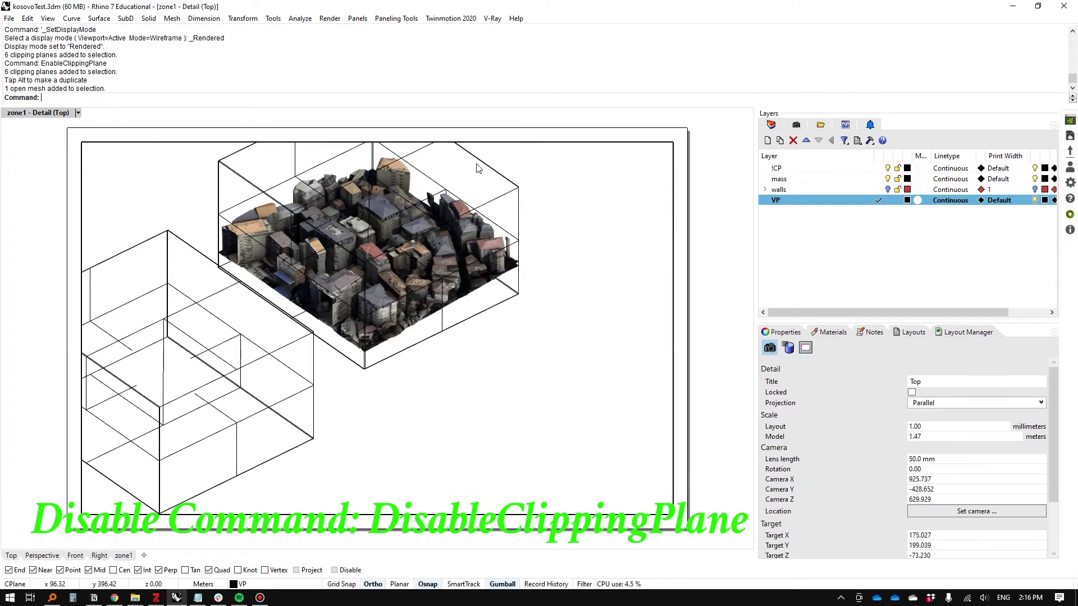
Step: Set the zone1 detail to the SW isometric view, frame the clipped city block and return to the layout page
left_click(476, 163)
type("zs")
key("Return")
type("isometric")
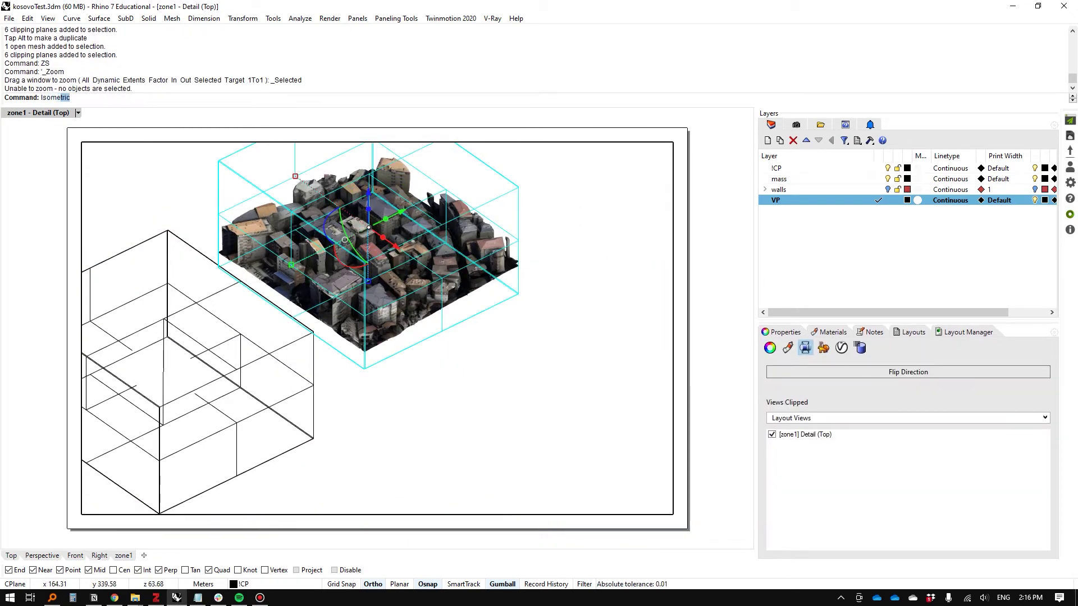
key("Return")
type("sw")
key("Return")
scroll(416, 168, "up", 5)
scroll(416, 168, "down", 8)
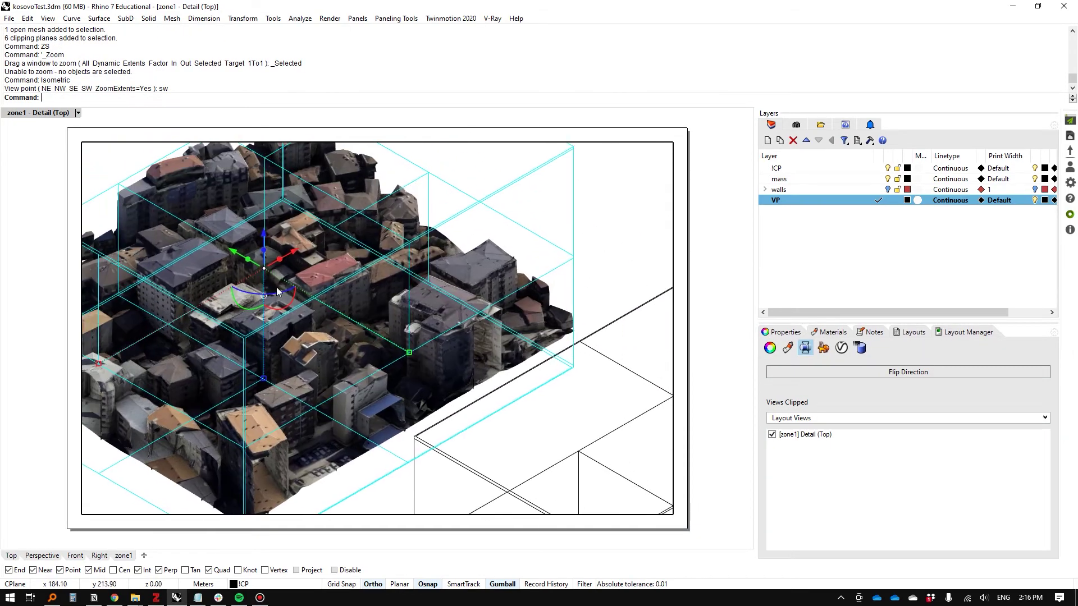
scroll(412, 246, "up", 3)
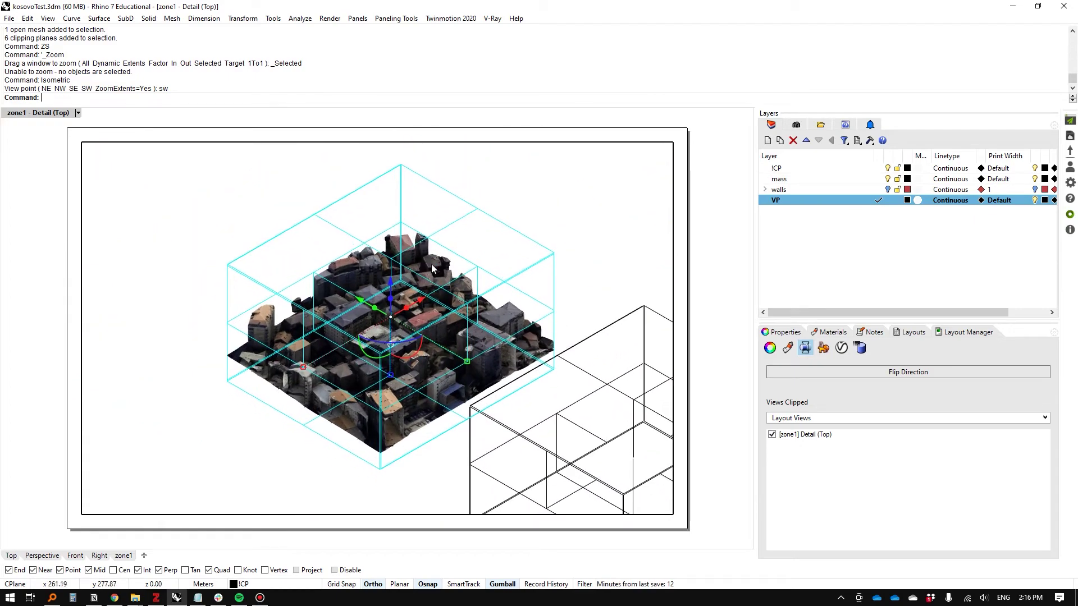
double_click(713, 243)
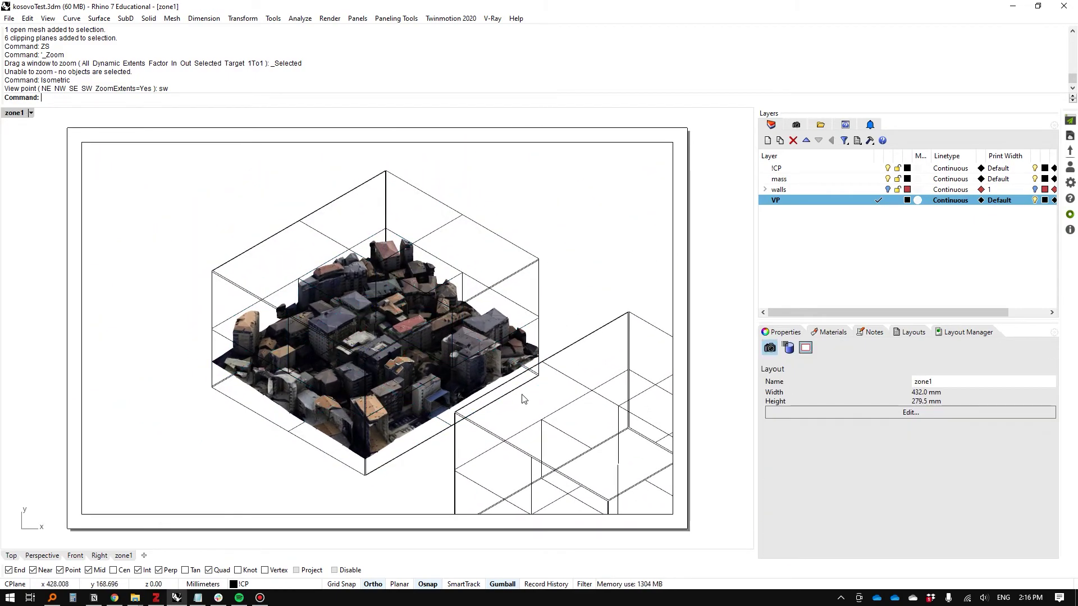
Step: Create a second landscape Tabloid (11" x 17") layout with one detail
left_click(143, 555)
left_click(174, 527)
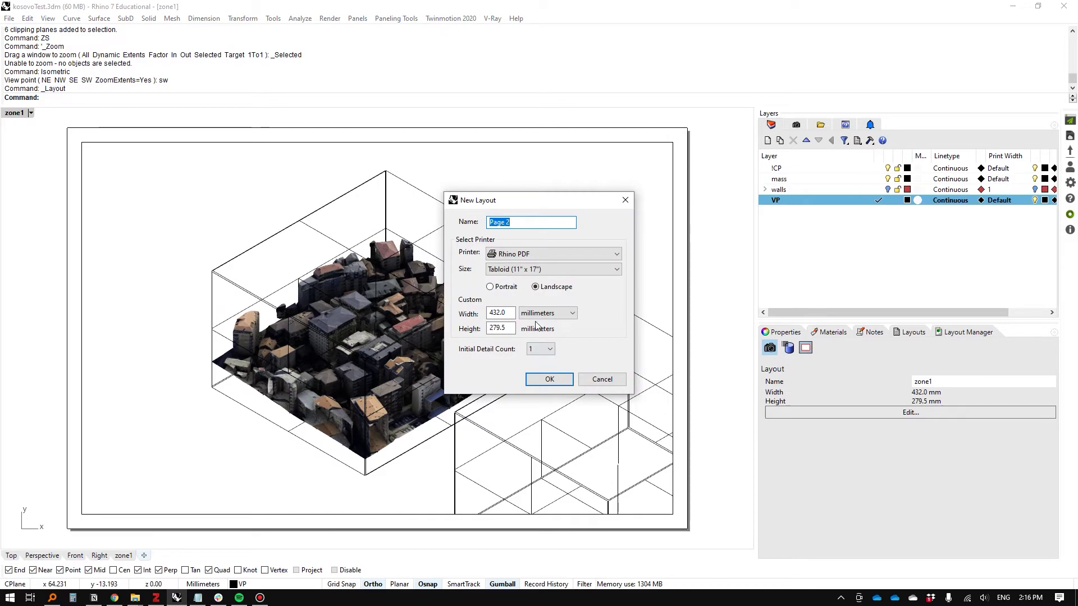
left_click(547, 380)
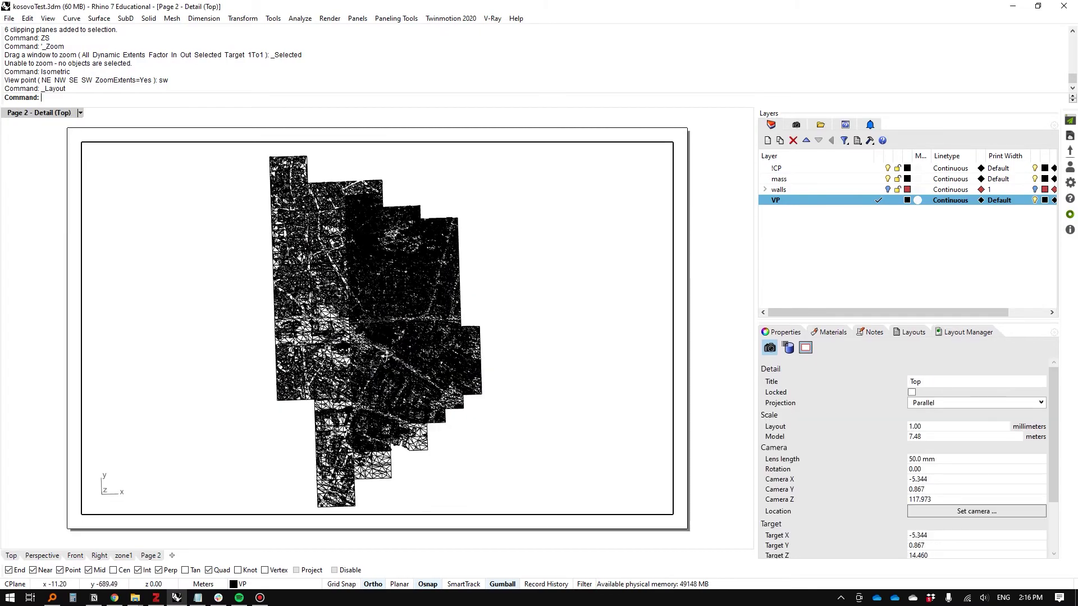
Step: Orbit the new layout's detail to an oblique view of the city and set its display mode to Rendered
right_click_drag(386, 355, 389, 318, "ctrl+shift")
key("ctrl+alt+s")
scroll(388, 318, "up", 10)
key("ctrl+alt+r")
right_click_drag(449, 343, 219, 371, "ctrl+shift")
Step: Enable the other clipping box in the Page 2 detail with EnableClippingPlane and move it slightly upward
left_click(369, 325)
type("EnableClippingPlane")
key("Return")
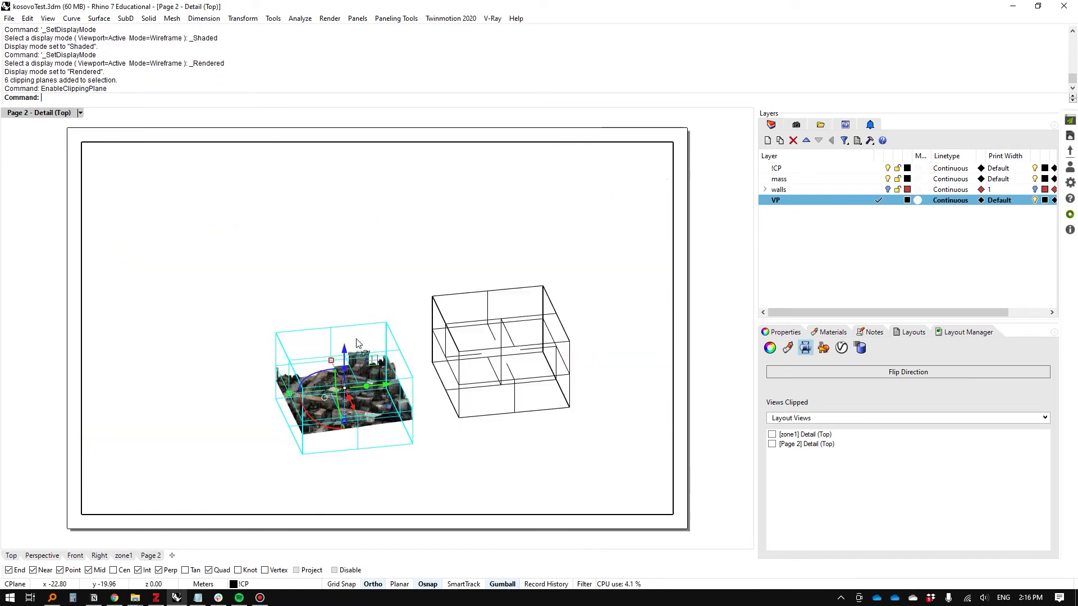
left_click(347, 344)
left_click(345, 327)
left_click_drag(345, 352, 350, 352)
Step: Set the Page 2 detail to the SE isometric view, frame the clipped block and leave the detail
type("Isometric")
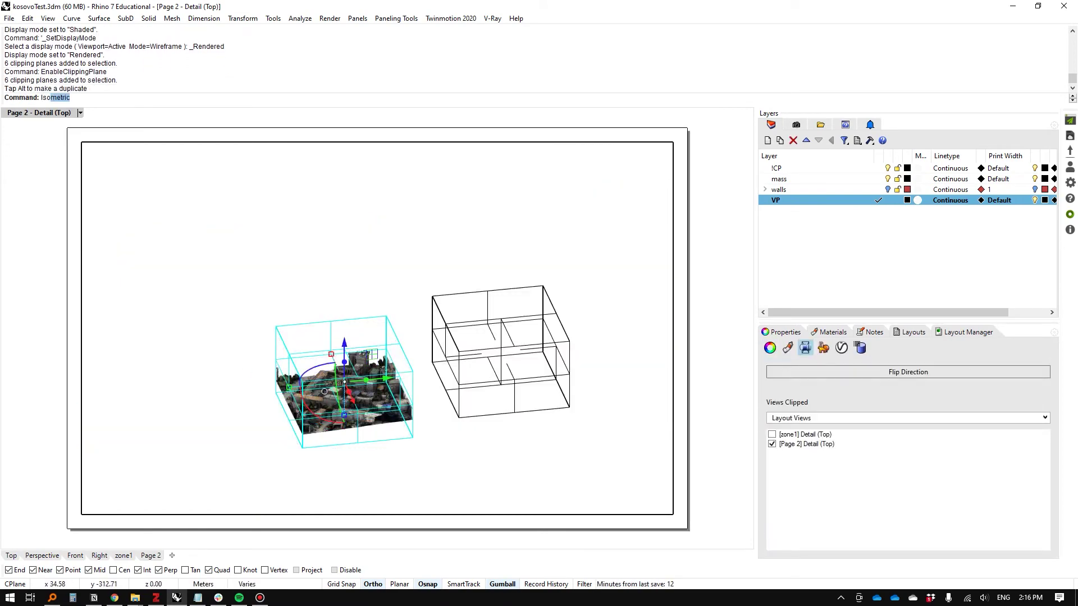
key("Return")
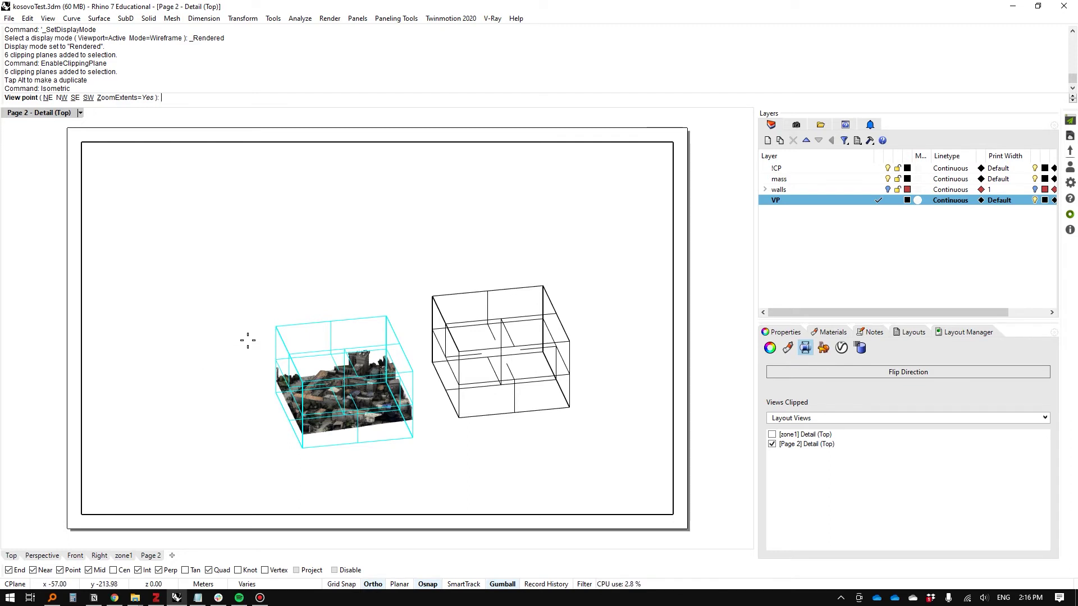
type("s")
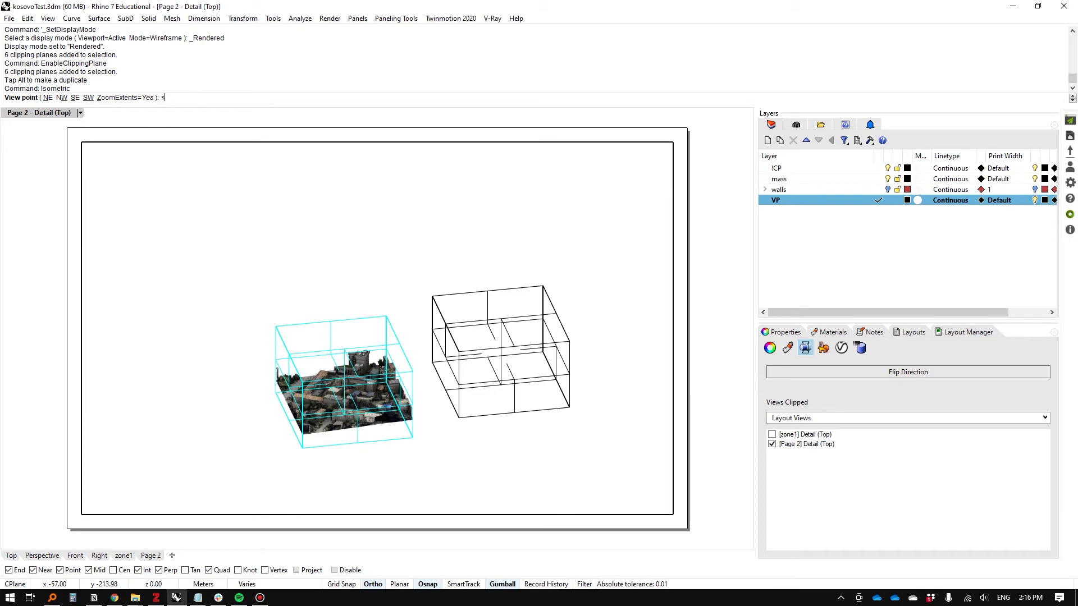
type("e")
key("Return")
key("Escape")
scroll(449, 441, "up", 8)
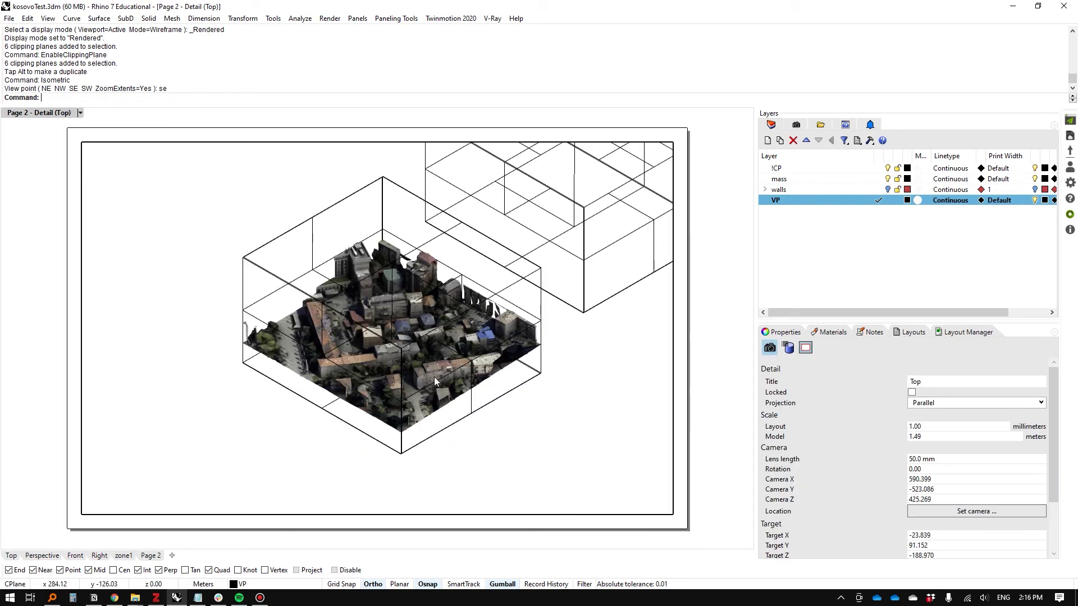
scroll(433, 332, "up", 4)
scroll(434, 336, "down", 1)
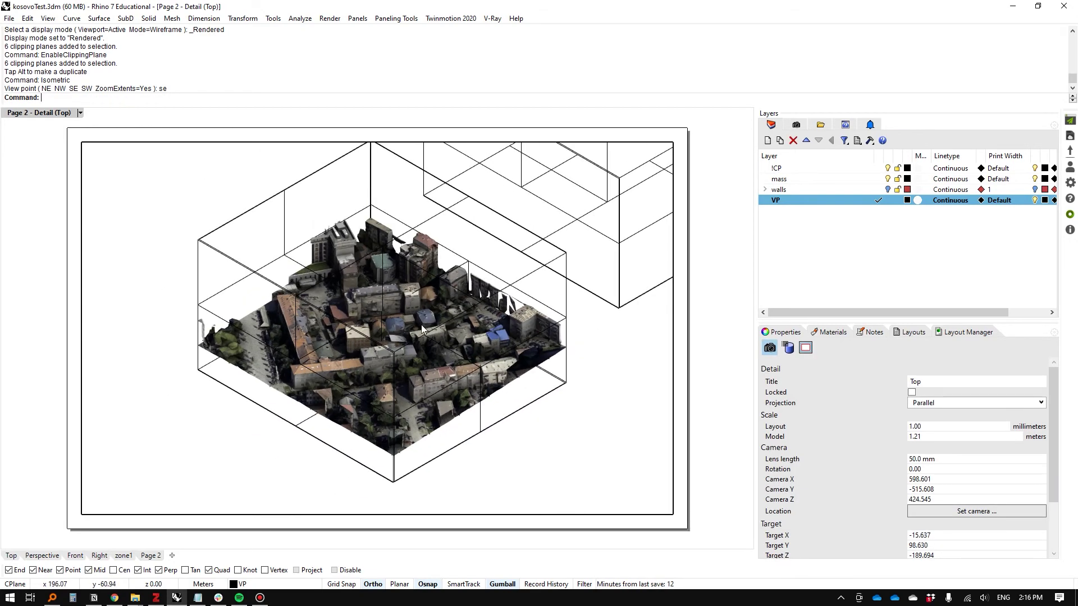
double_click(35, 341)
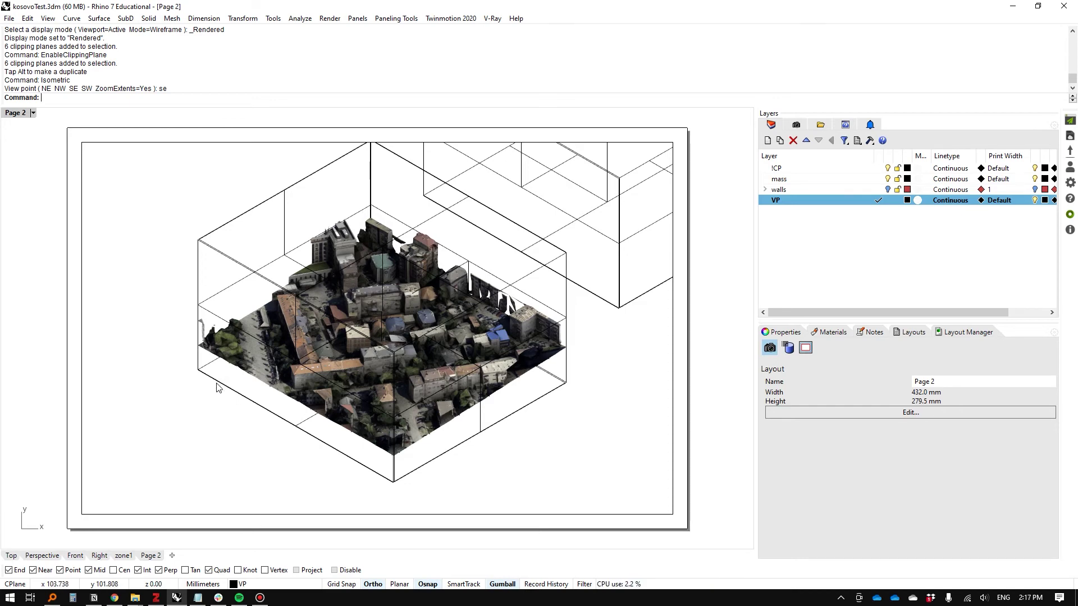
Step: Rename the Page 2 layout as zone2
right_click(149, 556)
left_click(179, 449)
type("zo")
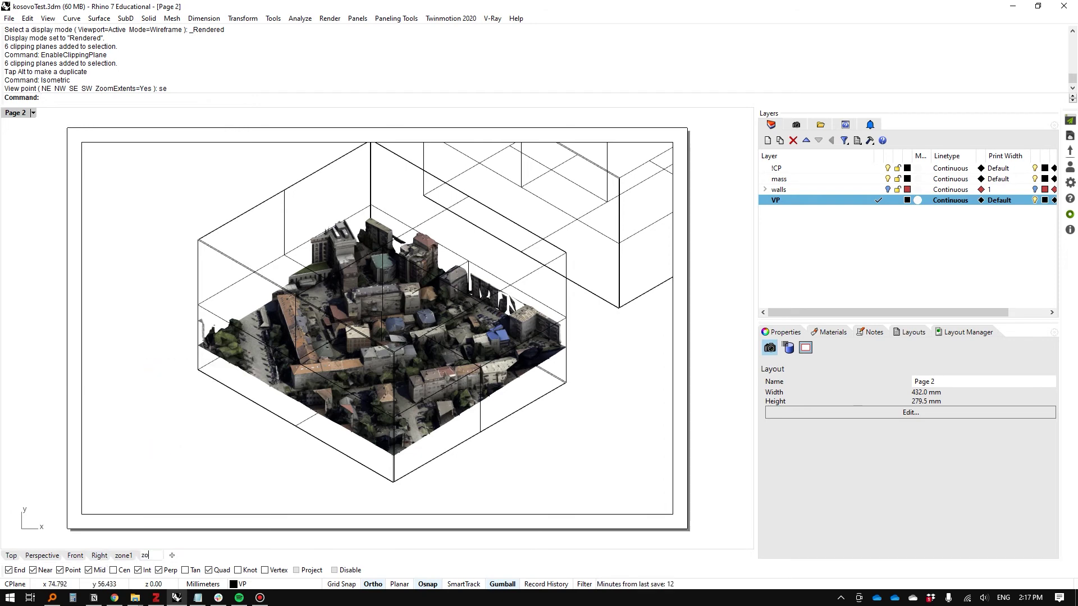
type("ne2")
key("Return")
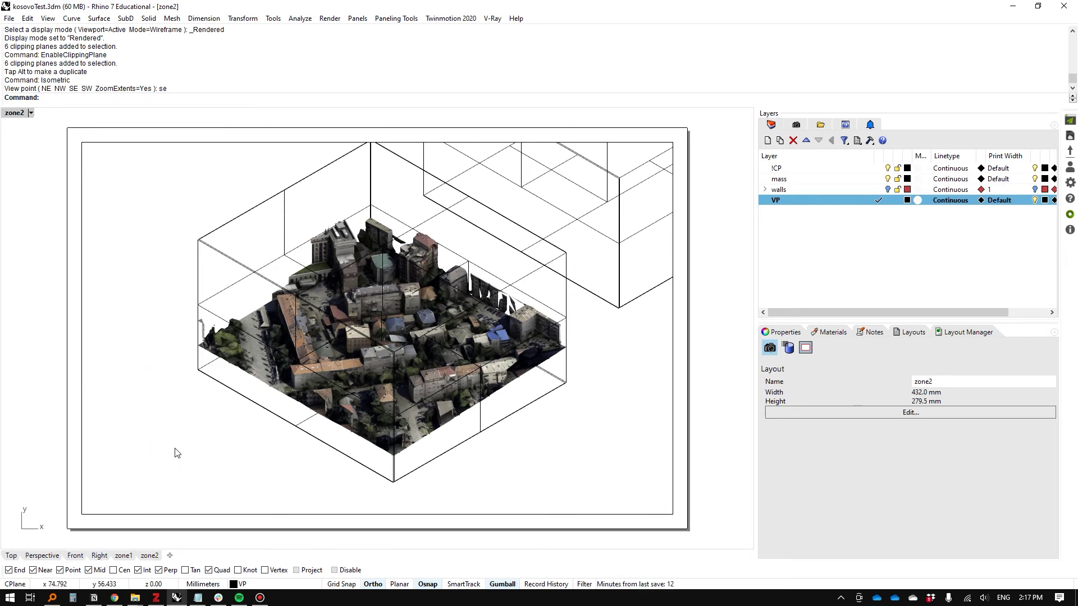
Step: Switch between the zone1 and zone2 layouts to compare their clipped views
left_click(124, 556)
left_click(151, 556)
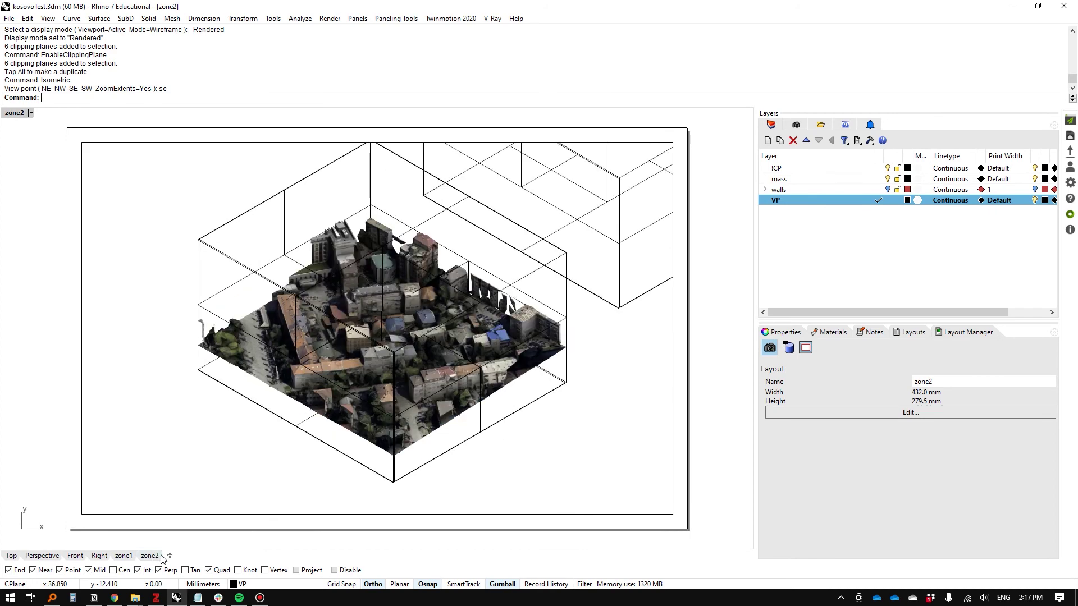
left_click(124, 556)
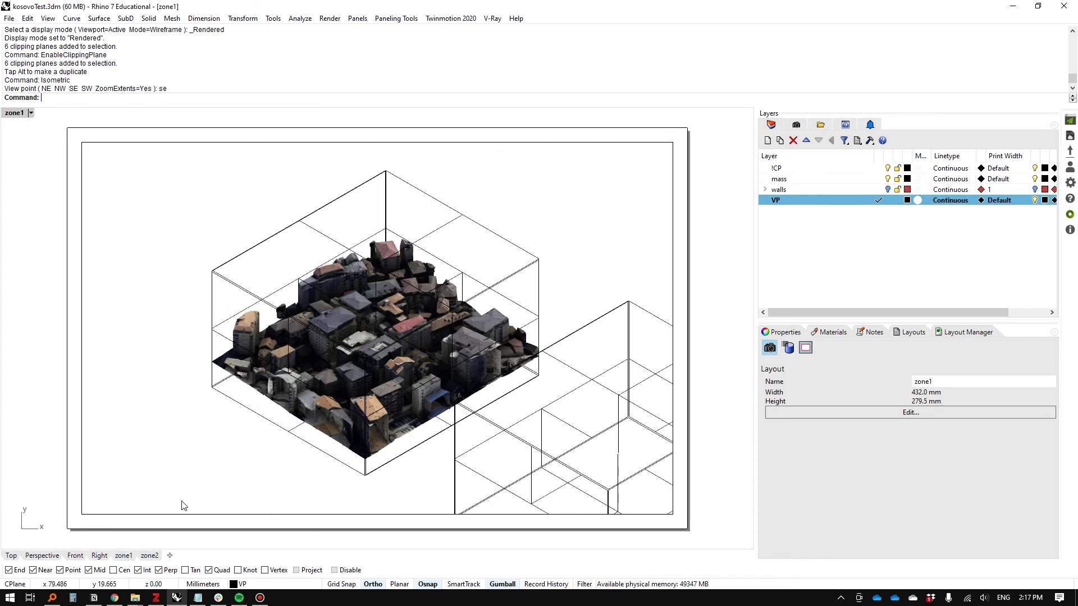